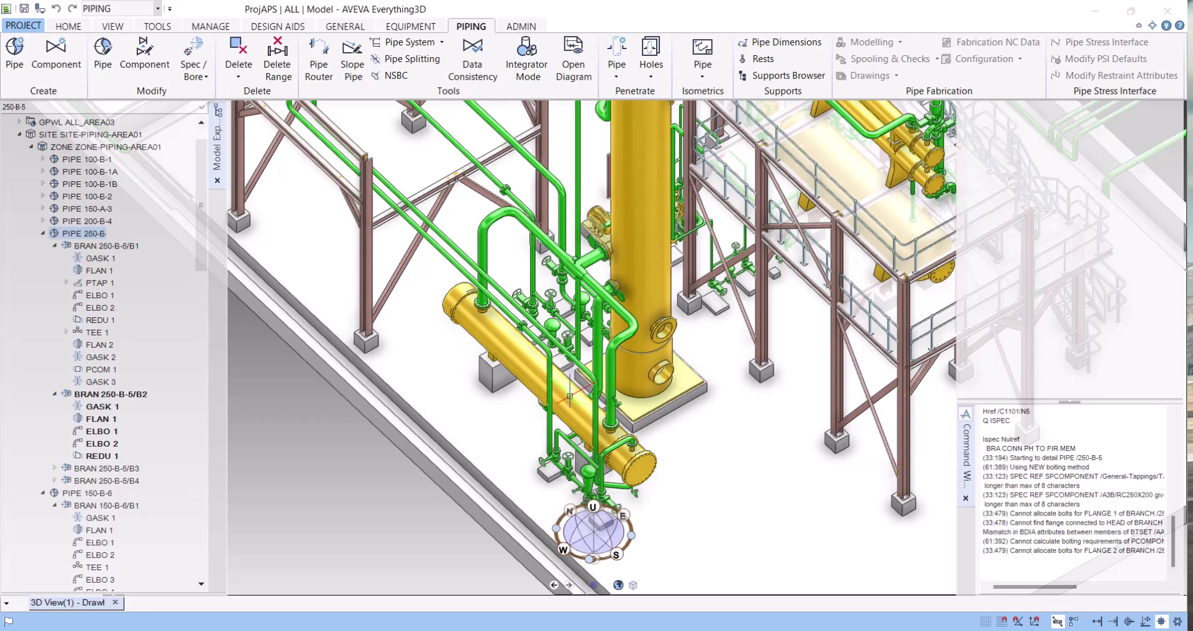
Set the active discipline to PIPING.
click(157, 8)
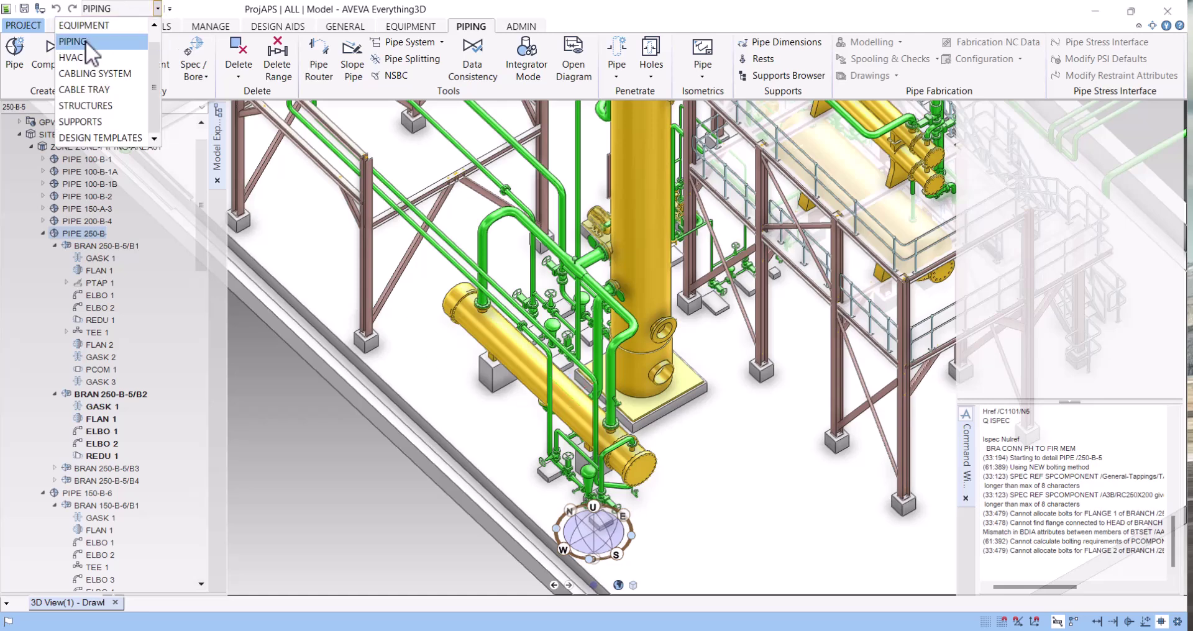
click(86, 42)
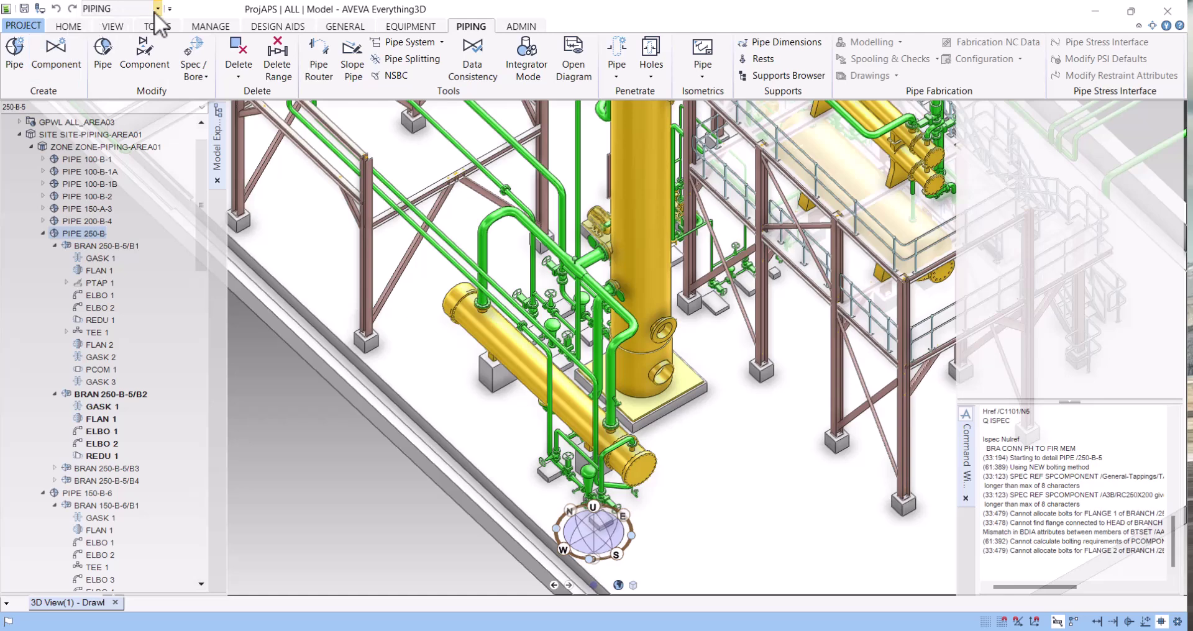
click(110, 10)
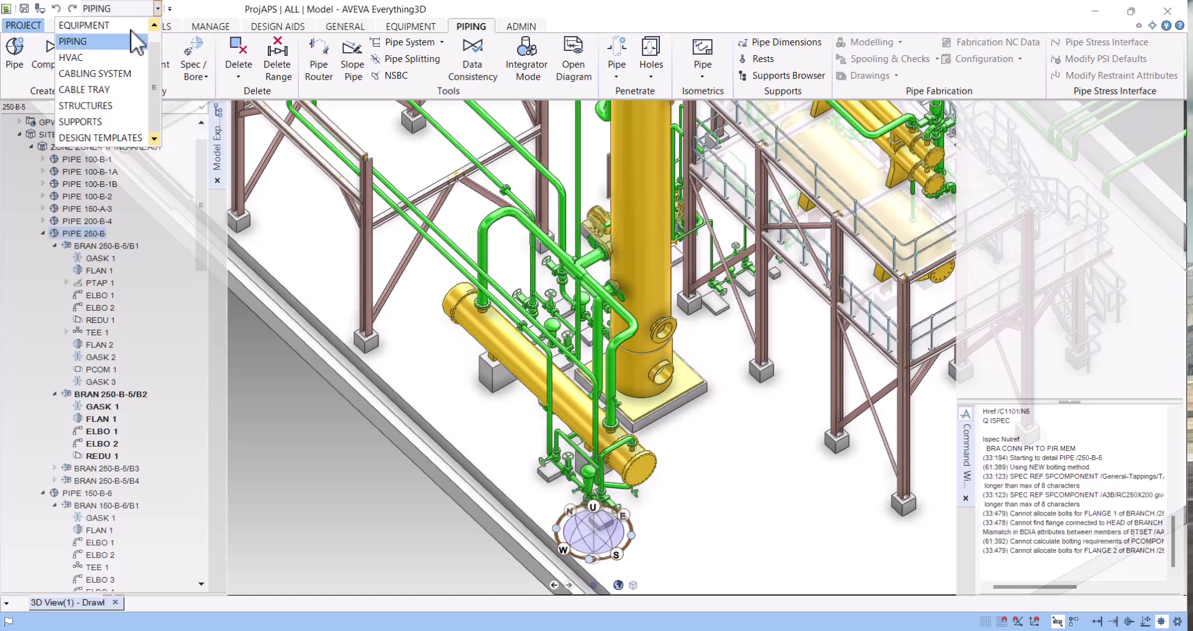
click(213, 19)
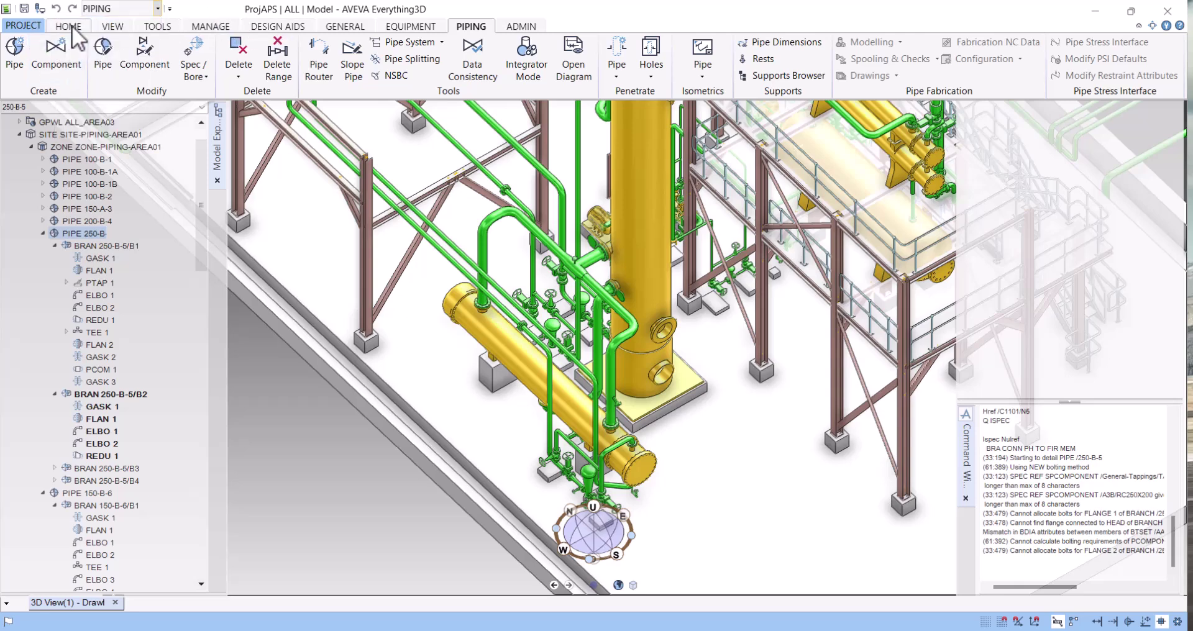
click(69, 26)
click(113, 26)
click(159, 27)
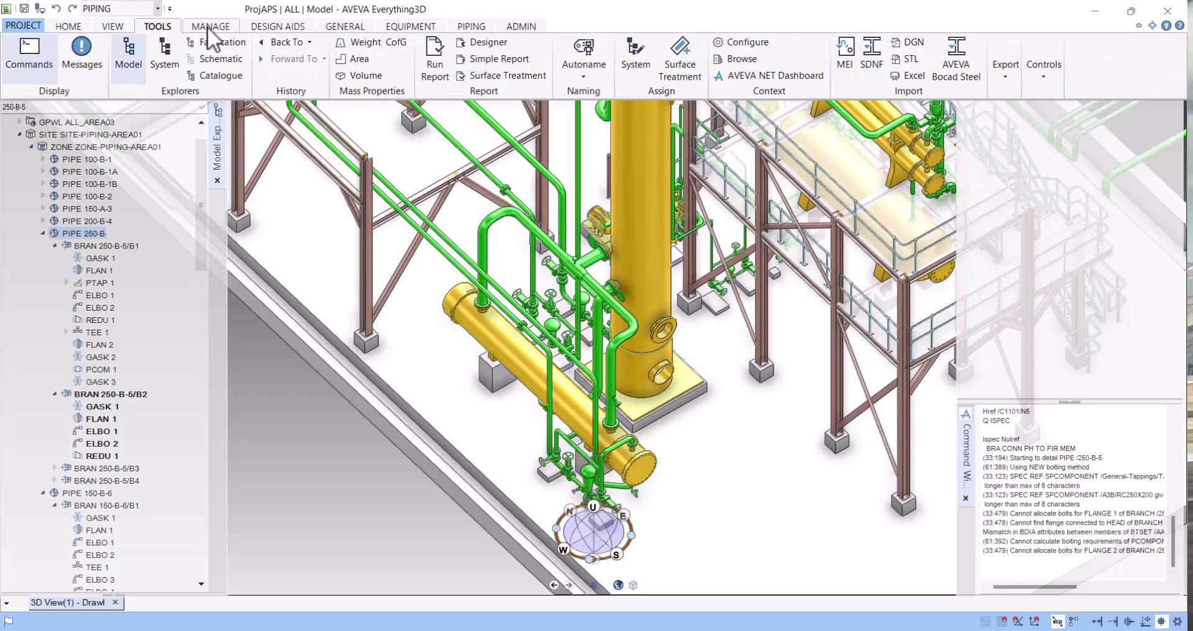
click(212, 28)
Generate a preview isometric drawing of pipe 250-B-5 in ZONE-PIPING-AREA01.
click(474, 28)
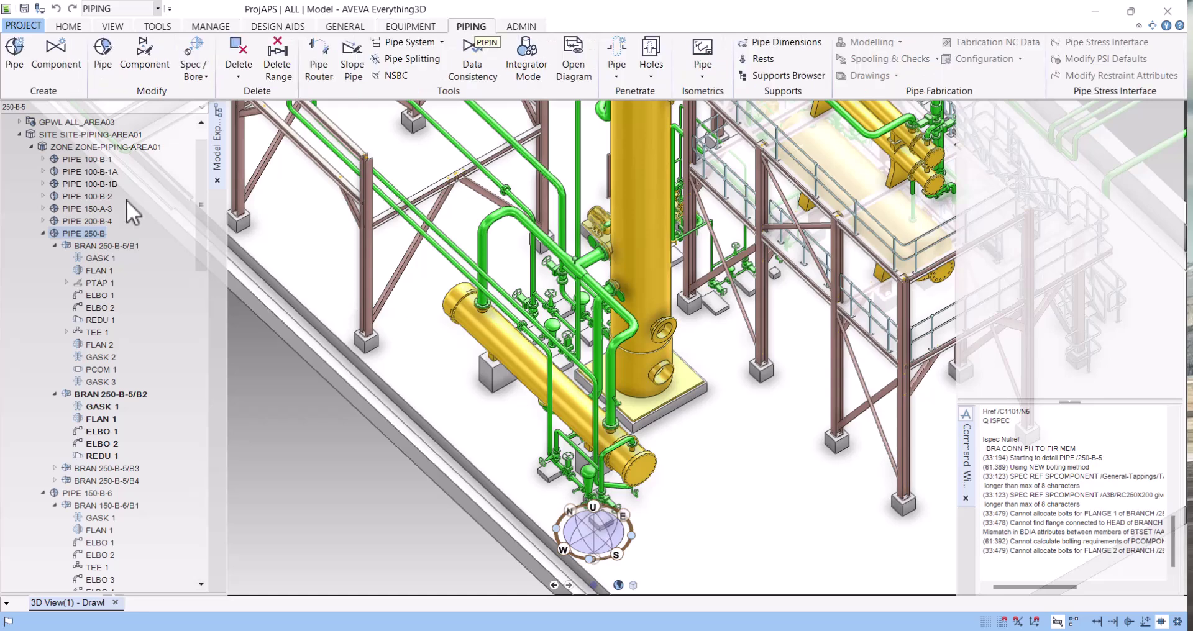
click(86, 234)
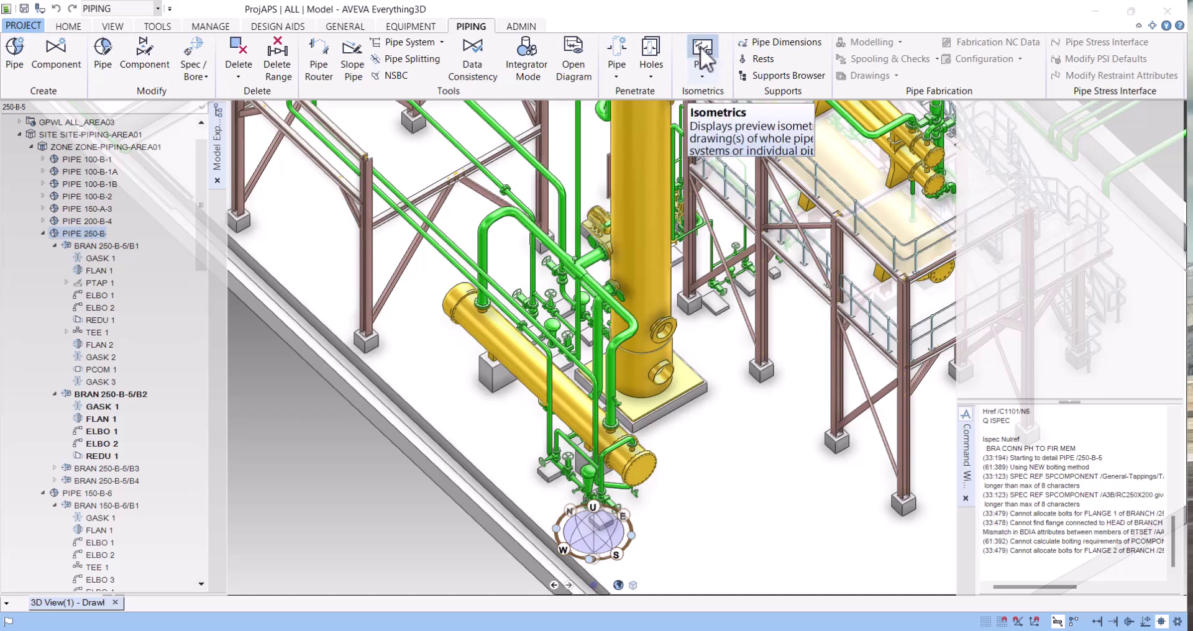
click(700, 49)
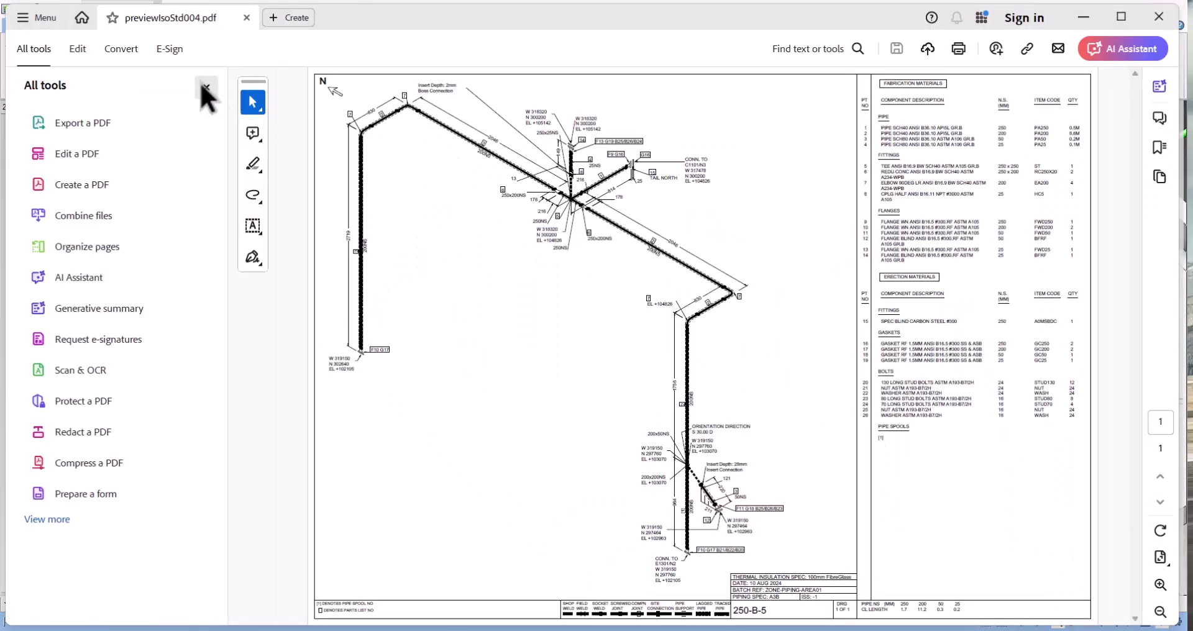
Give the isometric PDF the full screen, hiding its tools pane and the AVEVA Console.
click(201, 85)
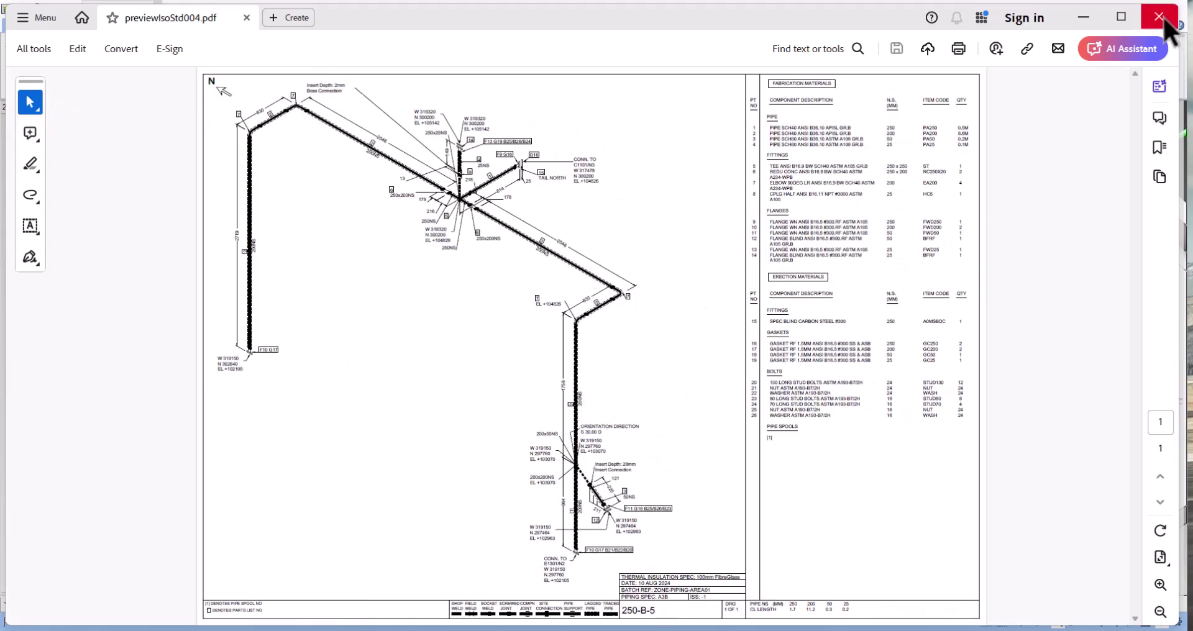
click(1121, 17)
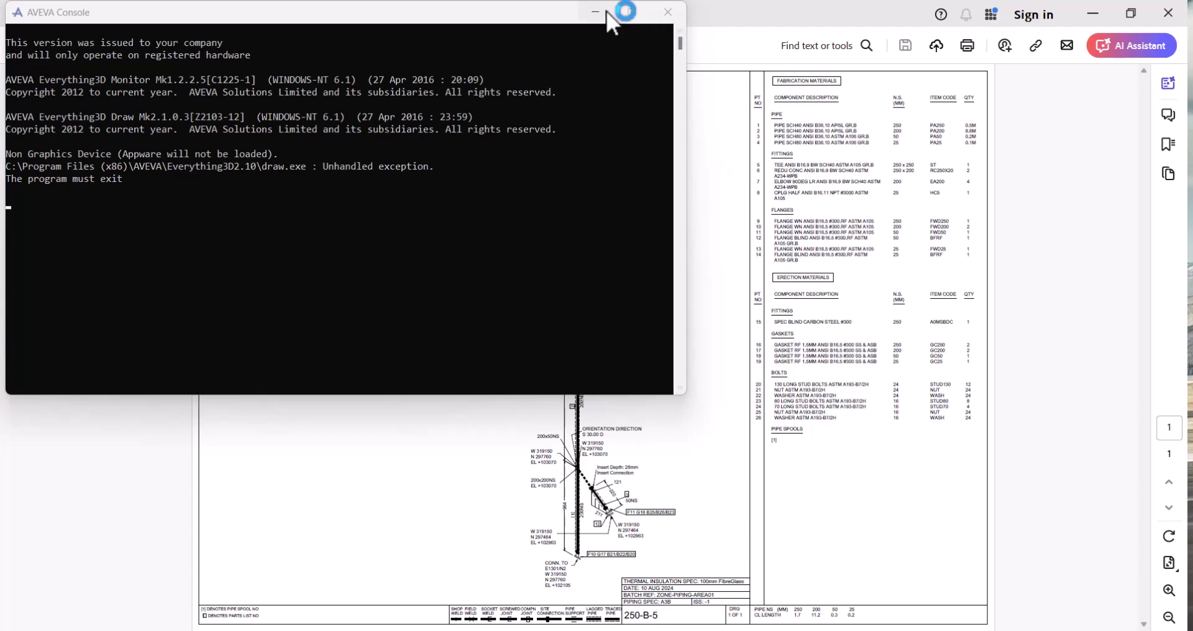
click(606, 12)
Examine the lower pipe leg and the flange, gasket and bolt entries in the isometric's material list.
ctrl+scroll(595, 335, up, 2)
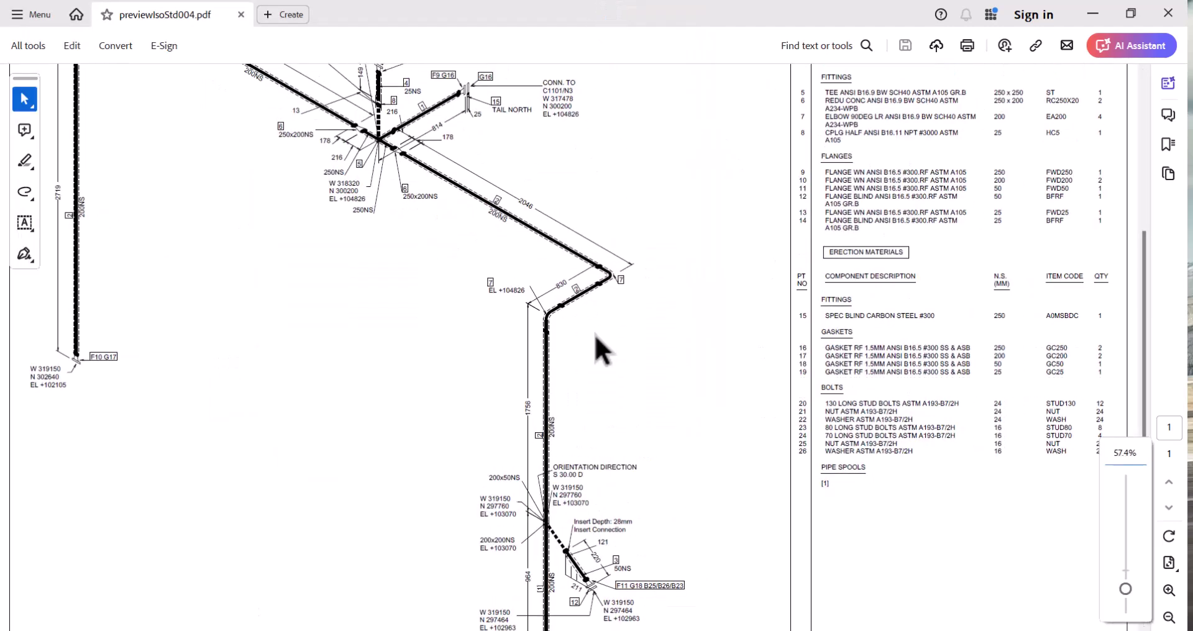
ctrl+scroll(595, 334, up, 3)
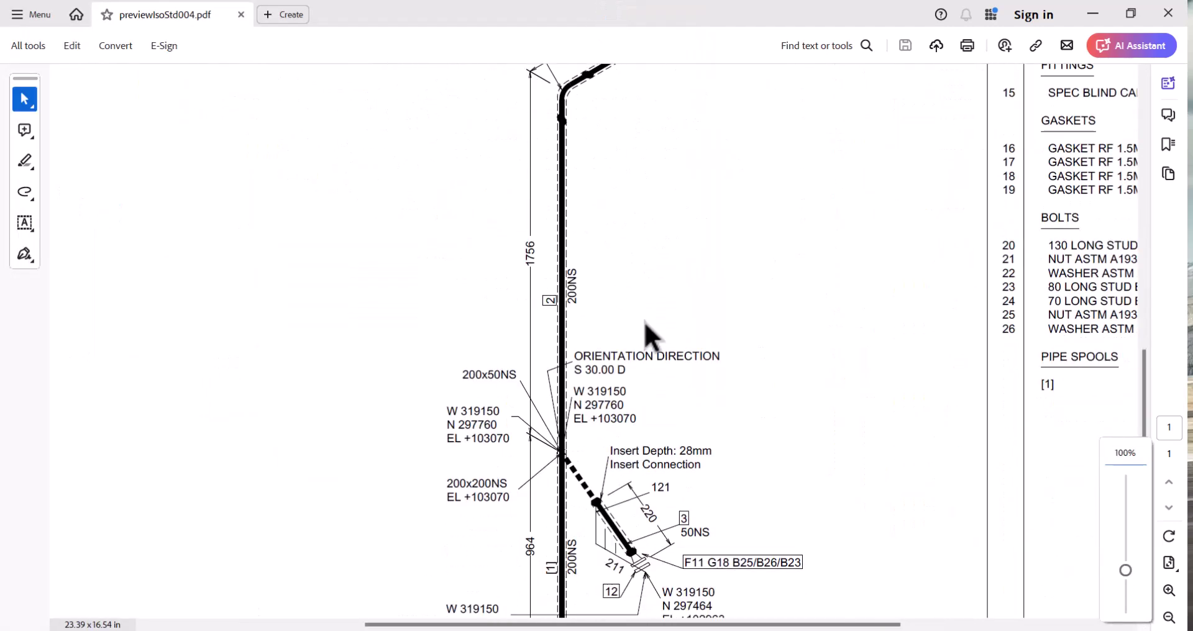
scroll(644, 322, down, 3)
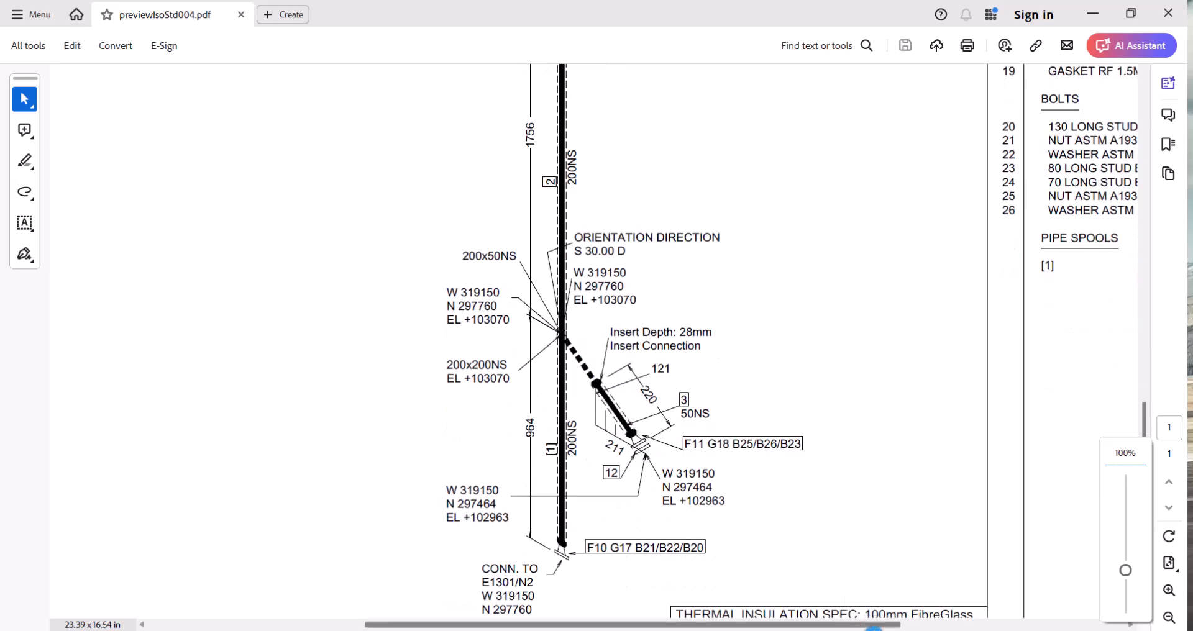
drag(863, 624, 1087, 626)
scroll(839, 493, up, 5)
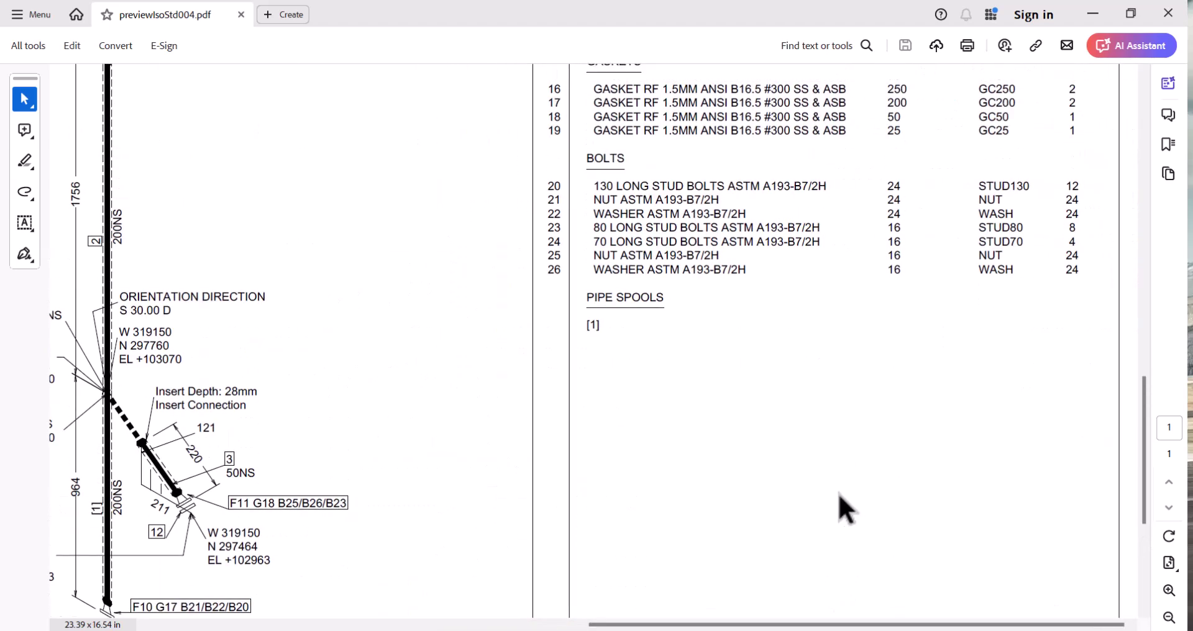
scroll(839, 491, up, 3)
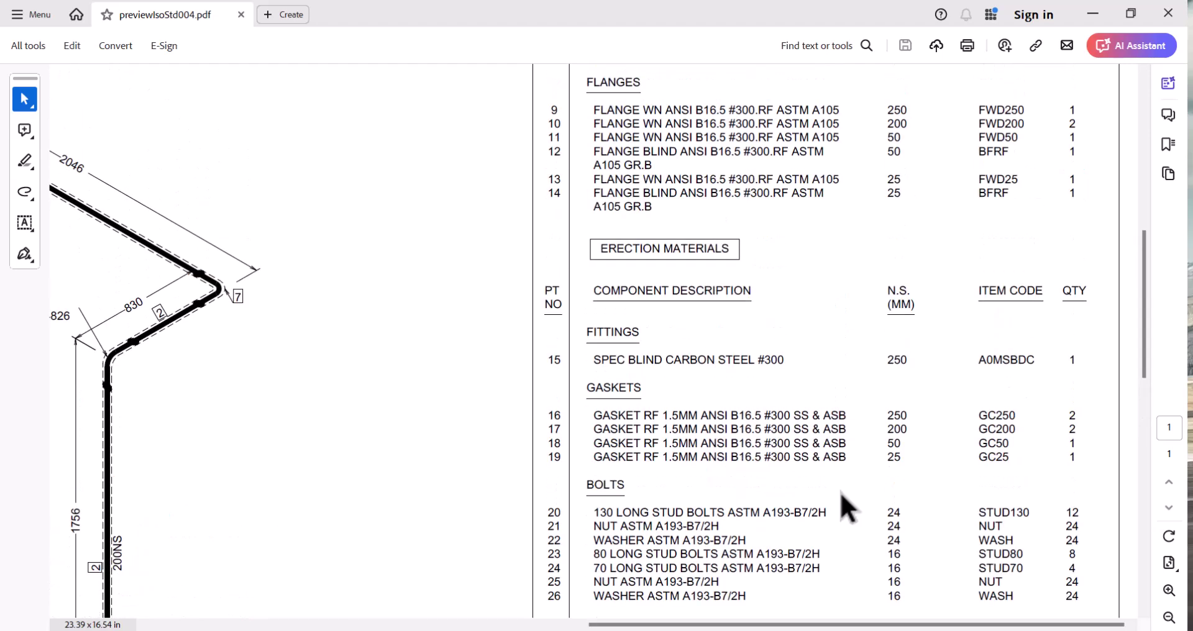
Examine the dimensions and coordinates along the 200NS pipe run down to the isometric's title block.
ctrl+scroll(845, 490, down, 3)
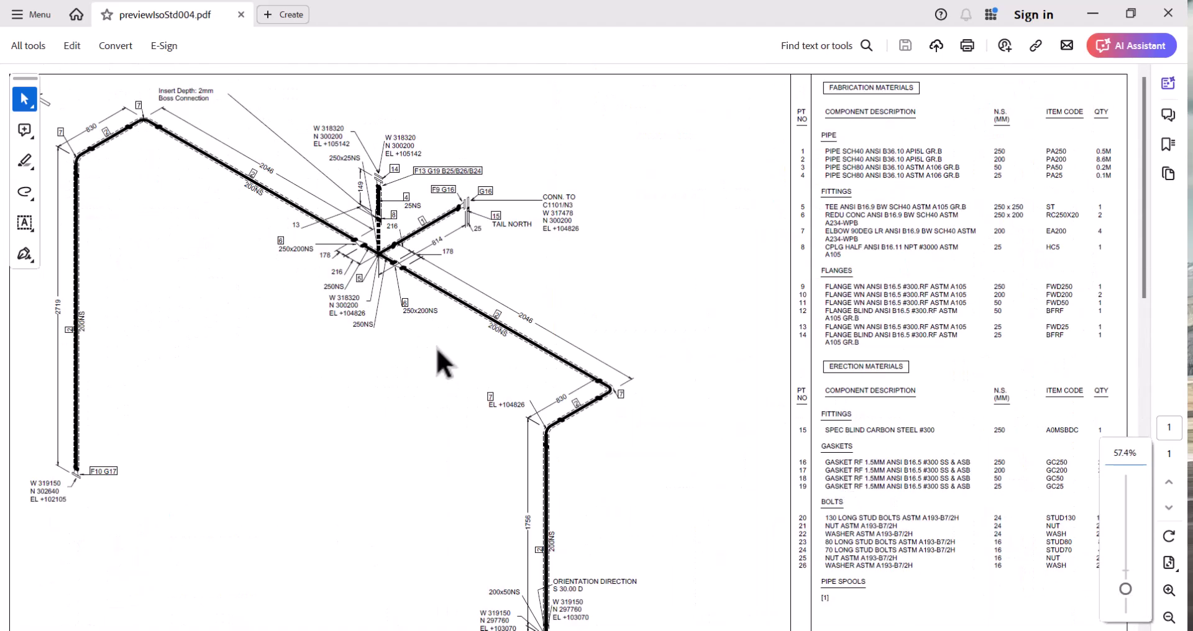
ctrl+scroll(564, 375, up, 1)
ctrl+scroll(567, 375, up, 1)
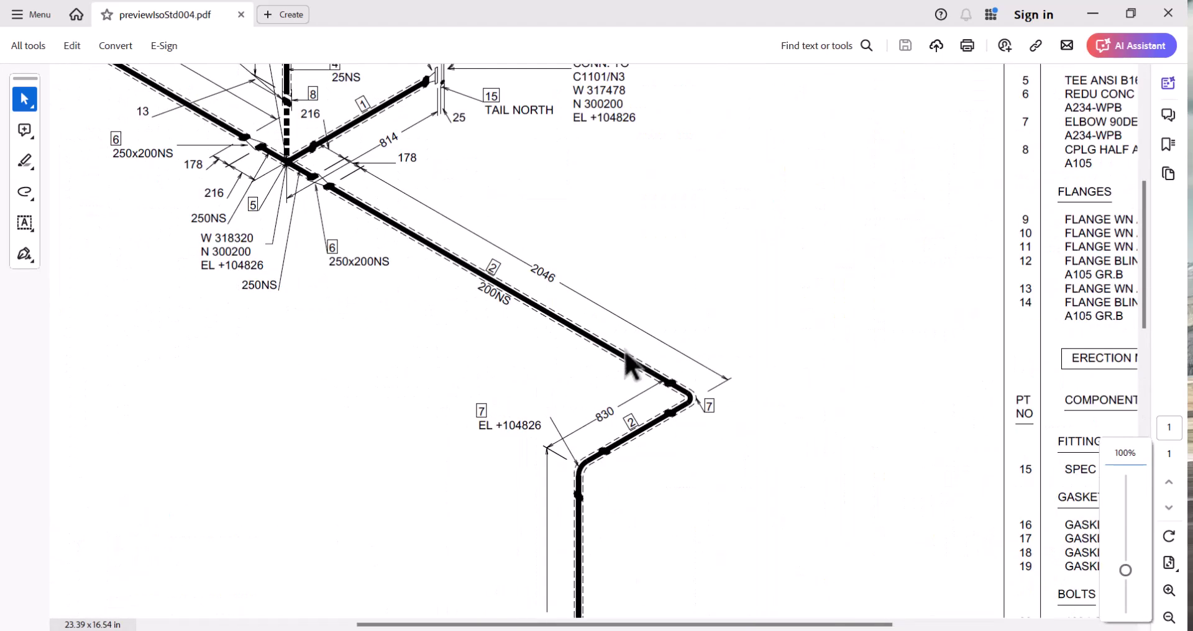
scroll(621, 370, up, 1)
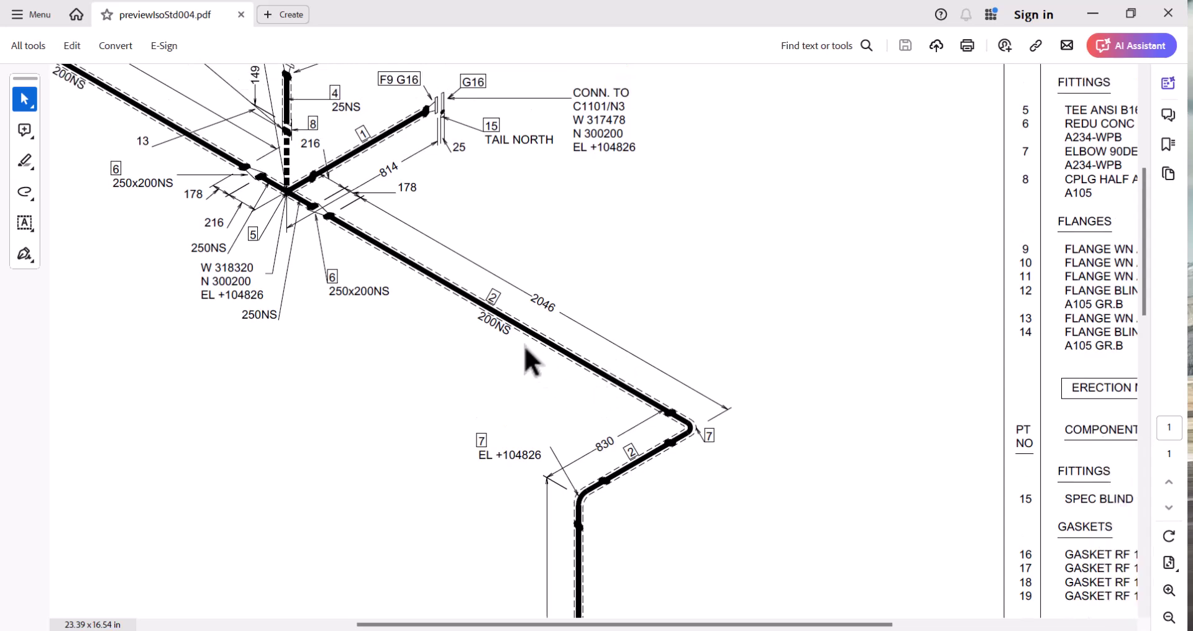
scroll(525, 344, down, 4)
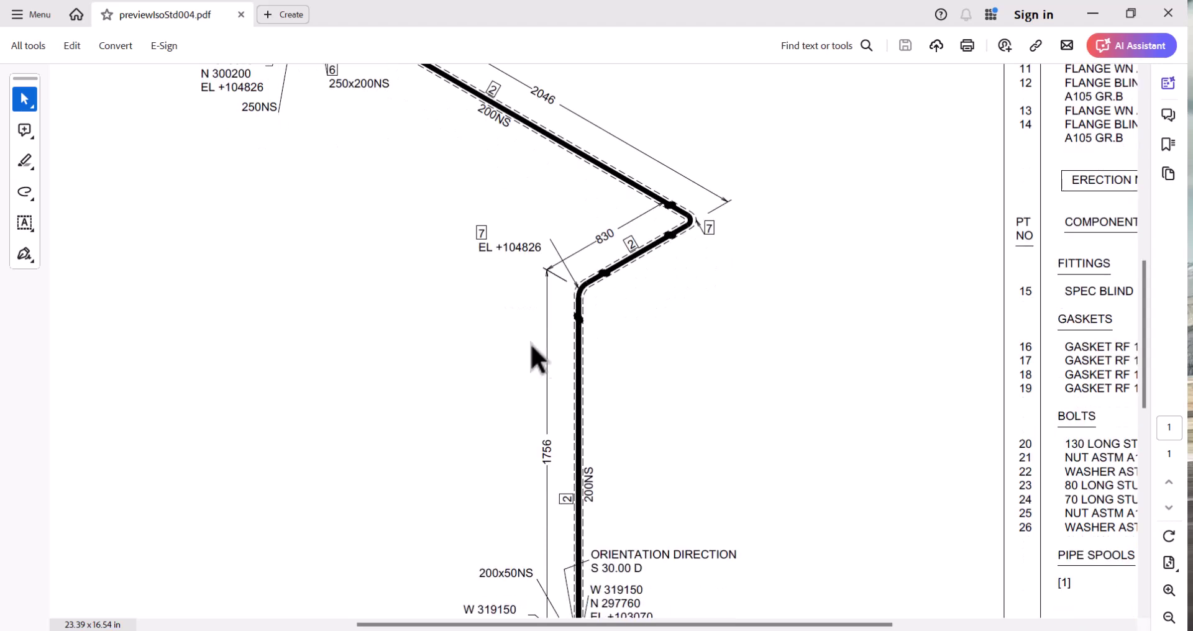
scroll(664, 276, down, 4)
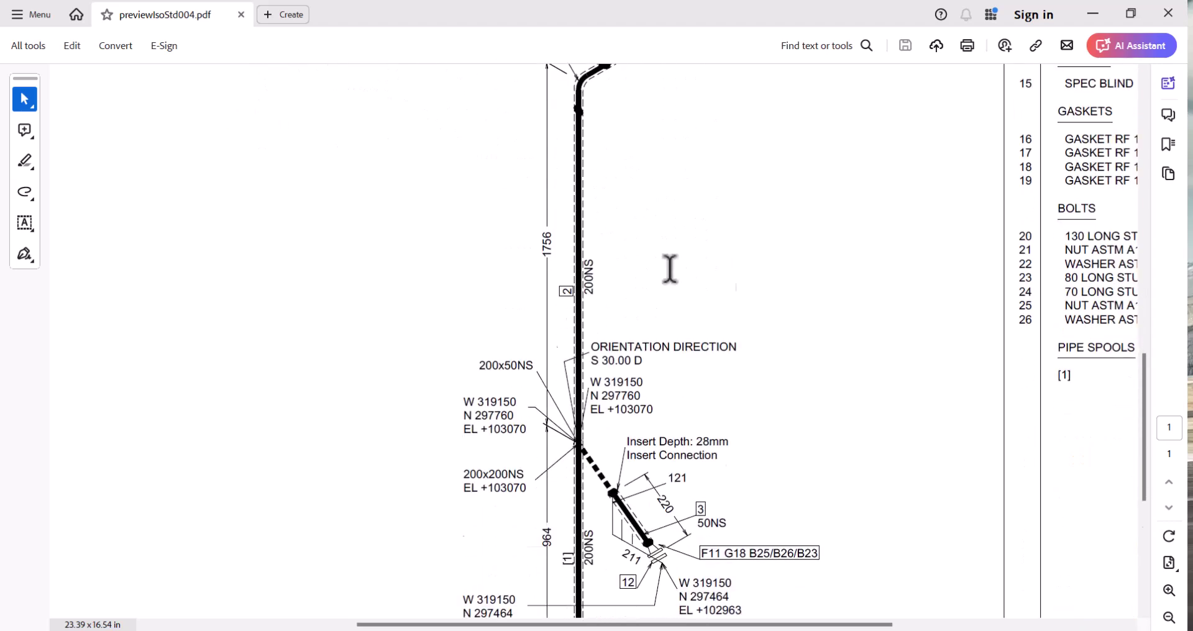
scroll(669, 268, down, 4)
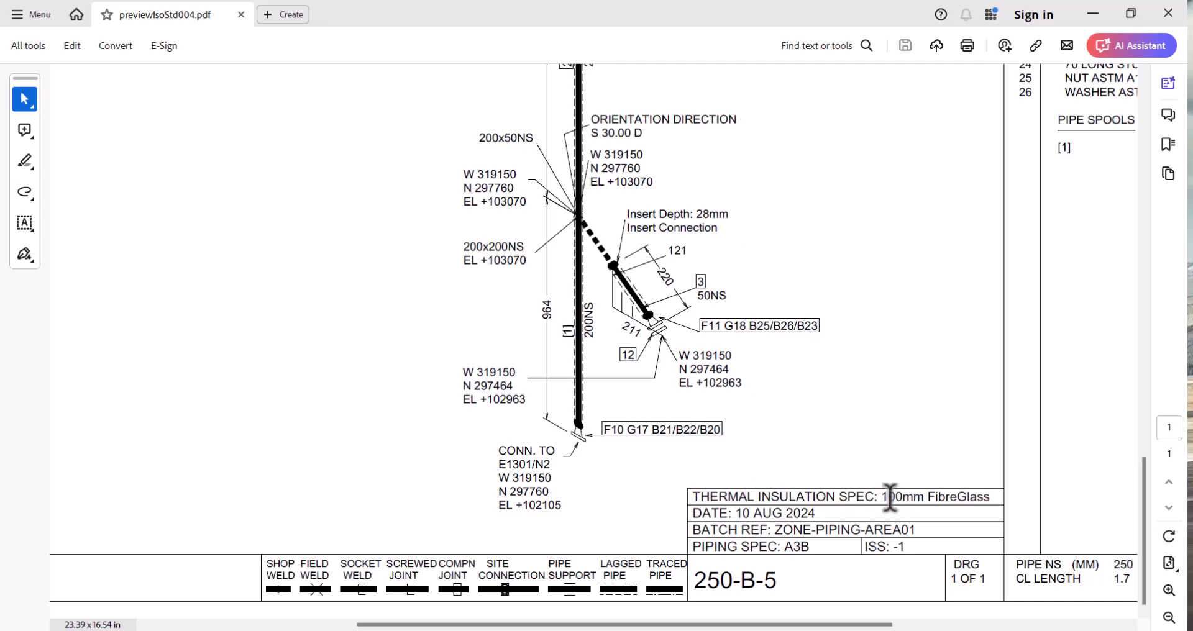
Check the pipe's end connections on the isometric, marking N2 in the E1301/N2 connection label and moving to the opposite end.
ctrl+scroll(889, 497, down, 4)
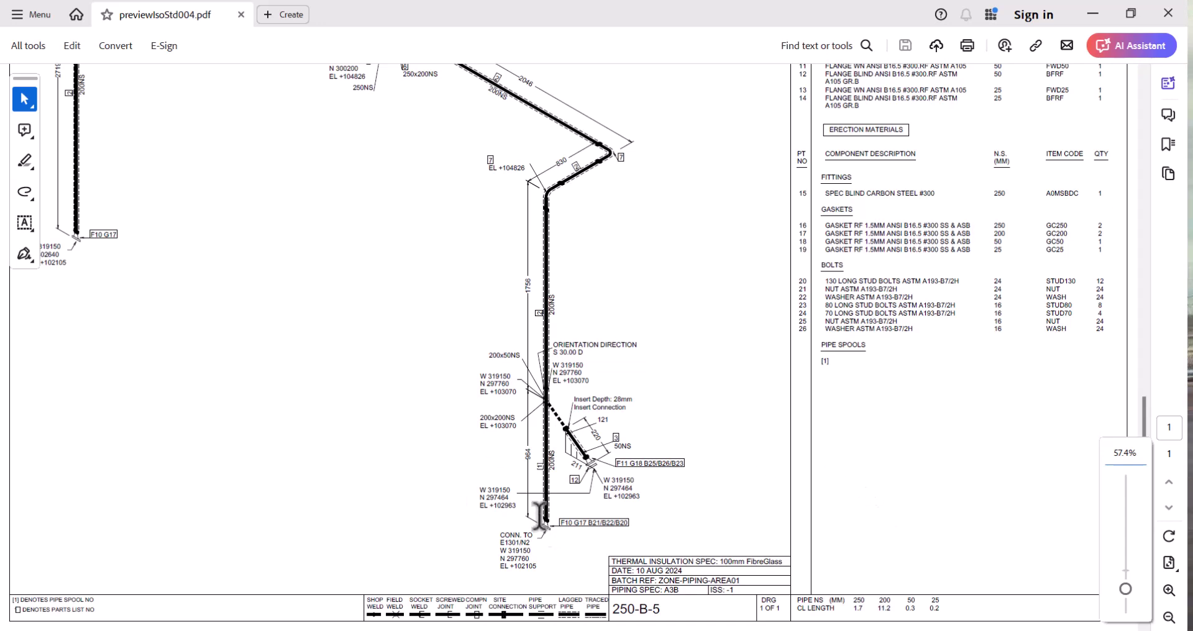
ctrl+scroll(539, 514, up, 3)
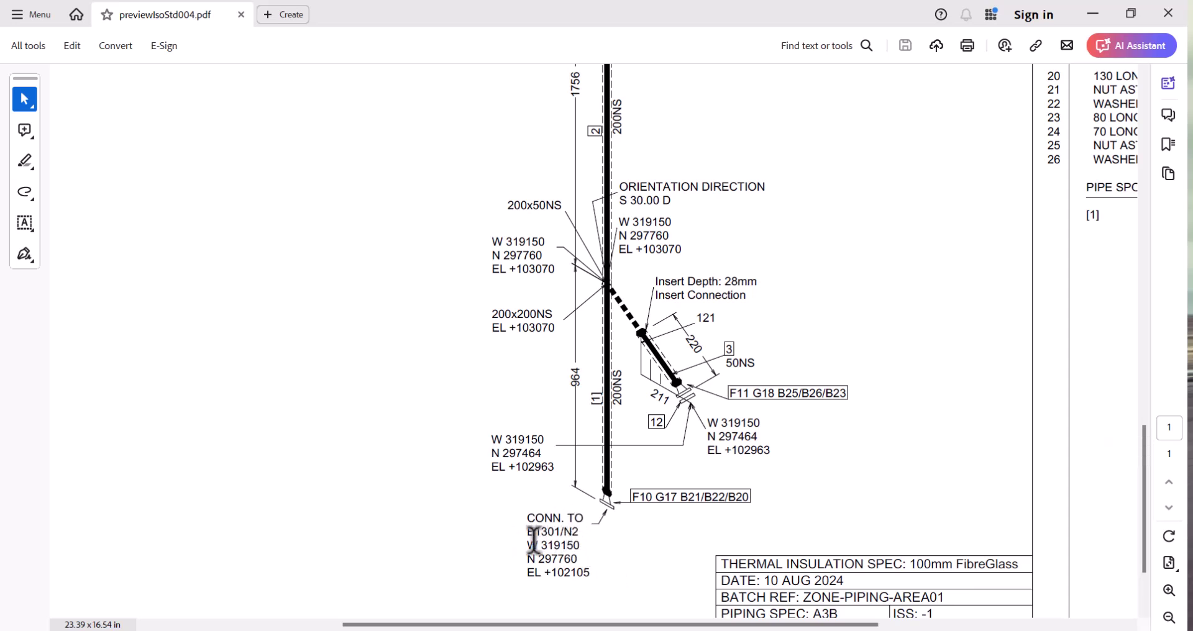
double_click(576, 532)
scroll(658, 517, down, 2)
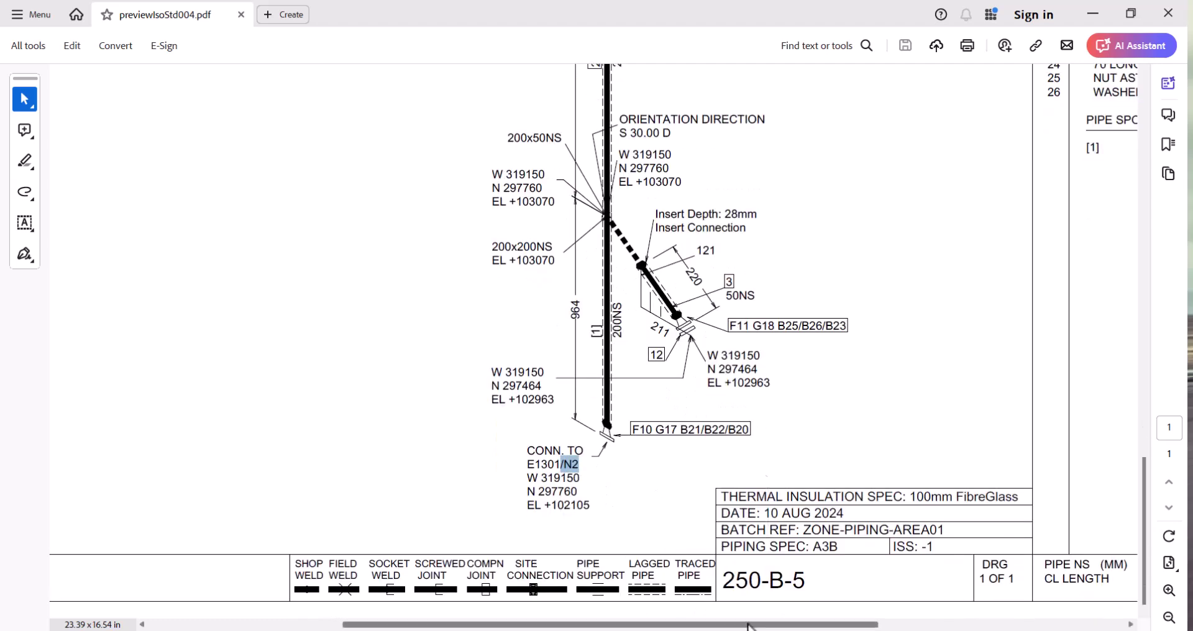
drag(749, 626, 345, 557)
scroll(504, 468, up, 8)
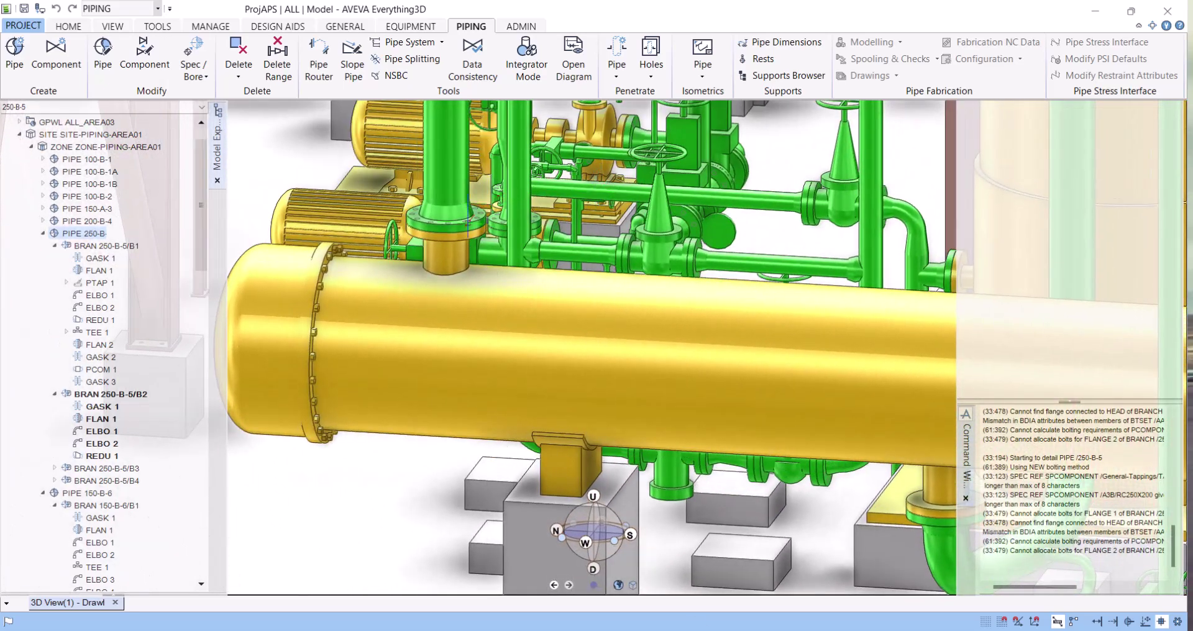
Identify the nozzle at the pipe's opposite end by selecting E1301/N3 on equipment E1301.
click(452, 246)
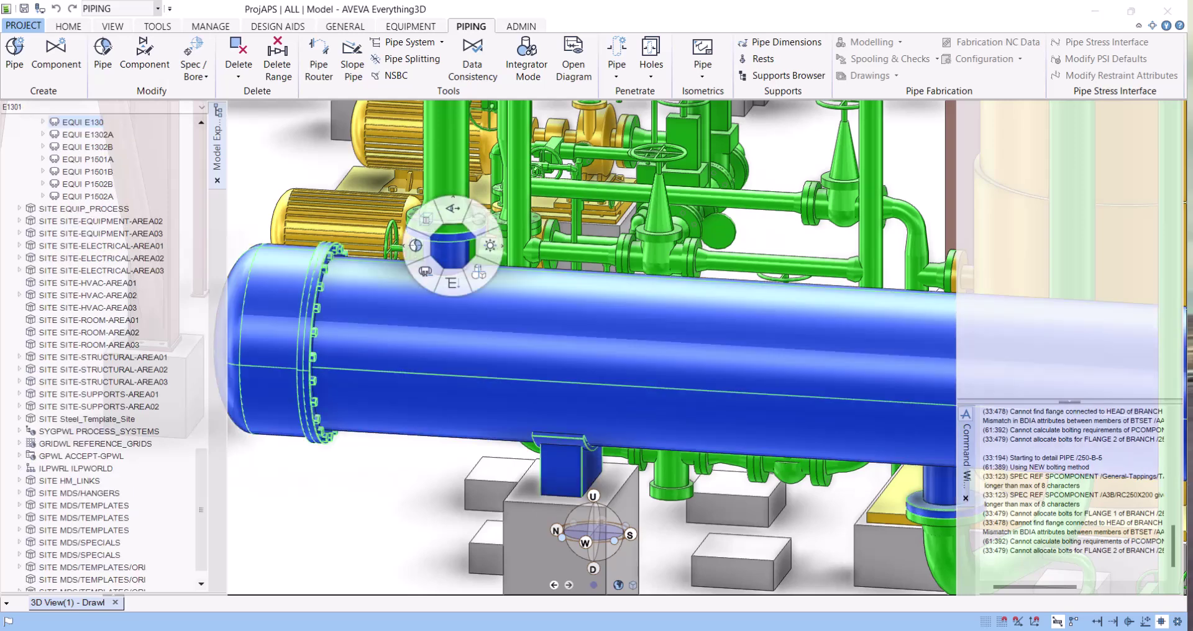
click(524, 351)
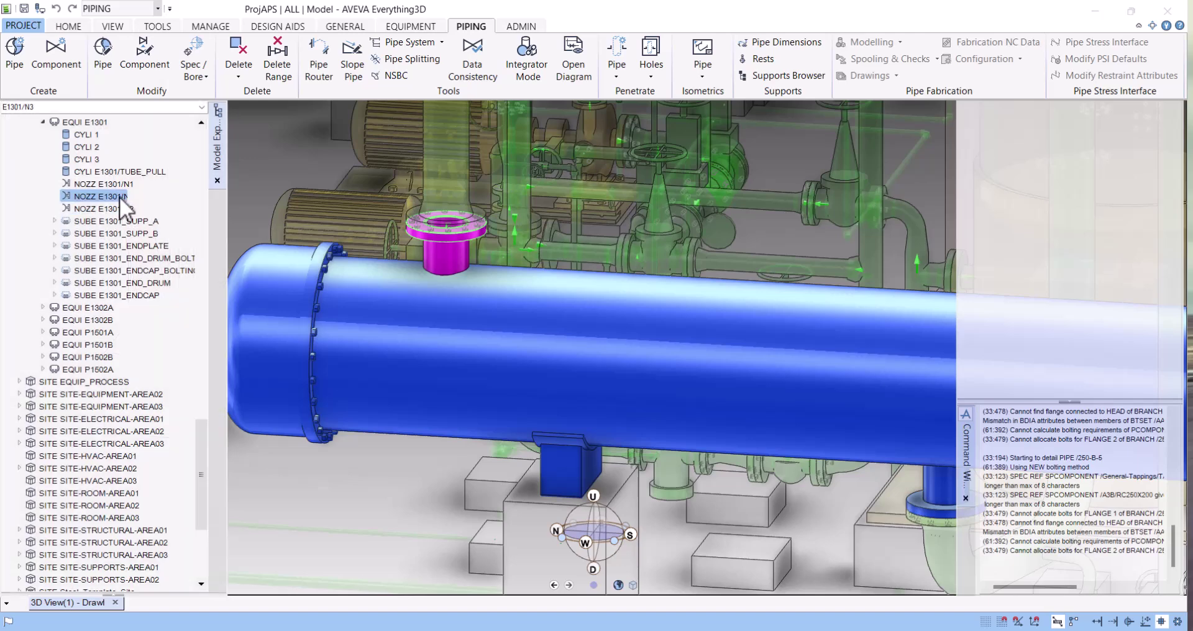
scroll(434, 309, down, 3)
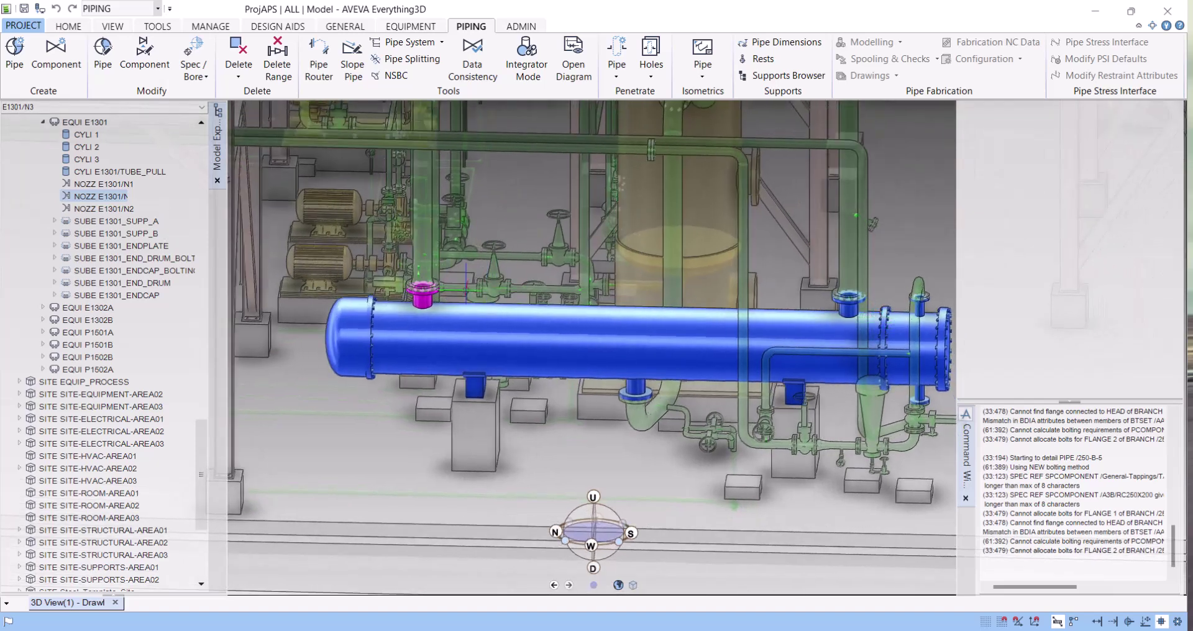
scroll(465, 277, down, 2)
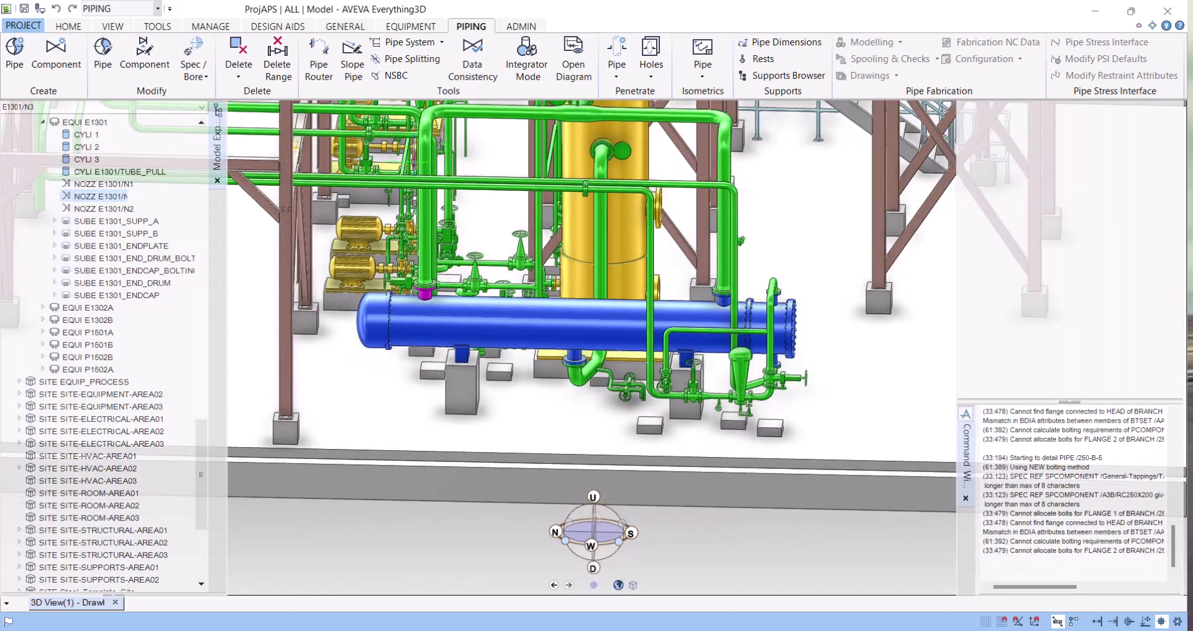
Query the head and tail references of branch 250-B-5/B2 with Q HREF TREF and highlight the returned tail branch name.
click(431, 123)
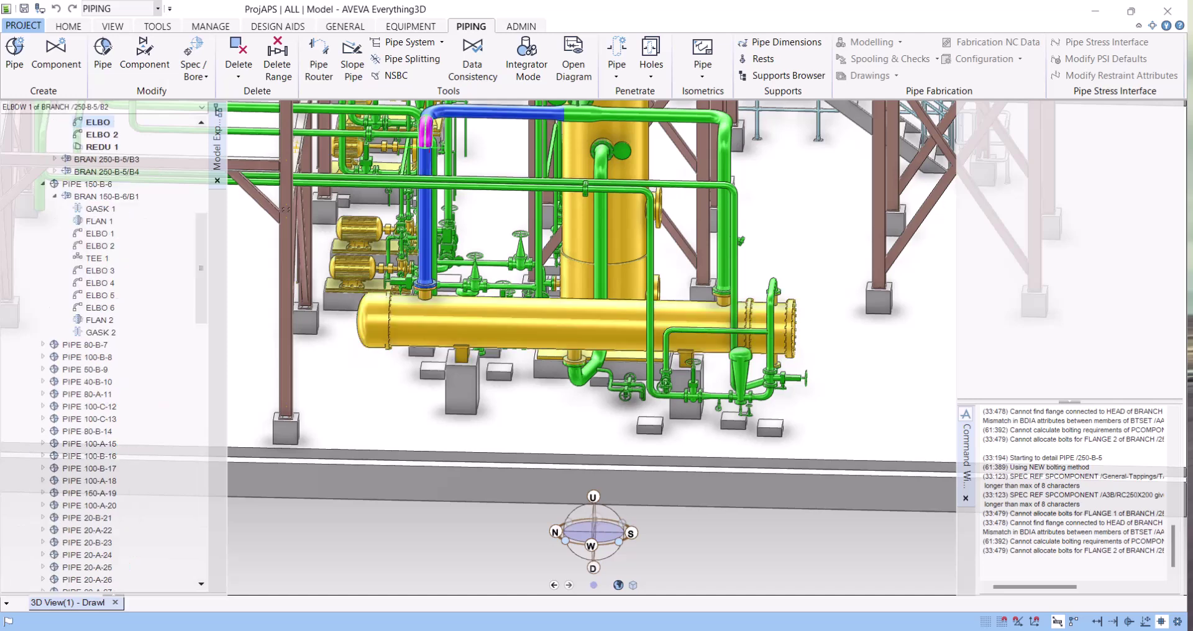
scroll(146, 193, up, 3)
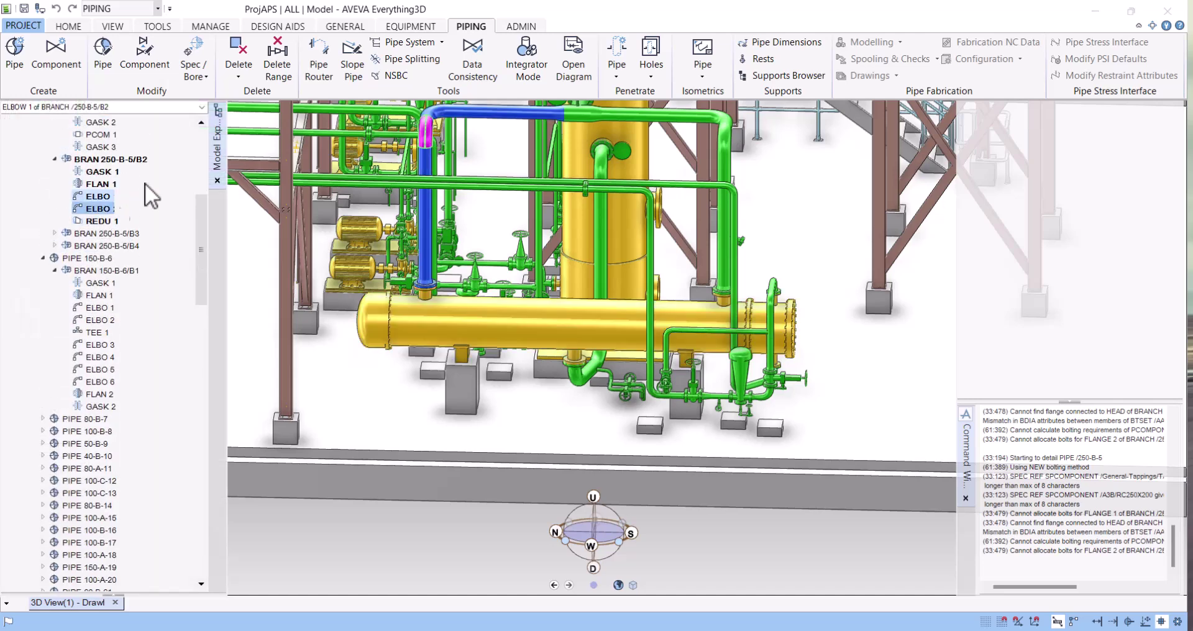
click(110, 159)
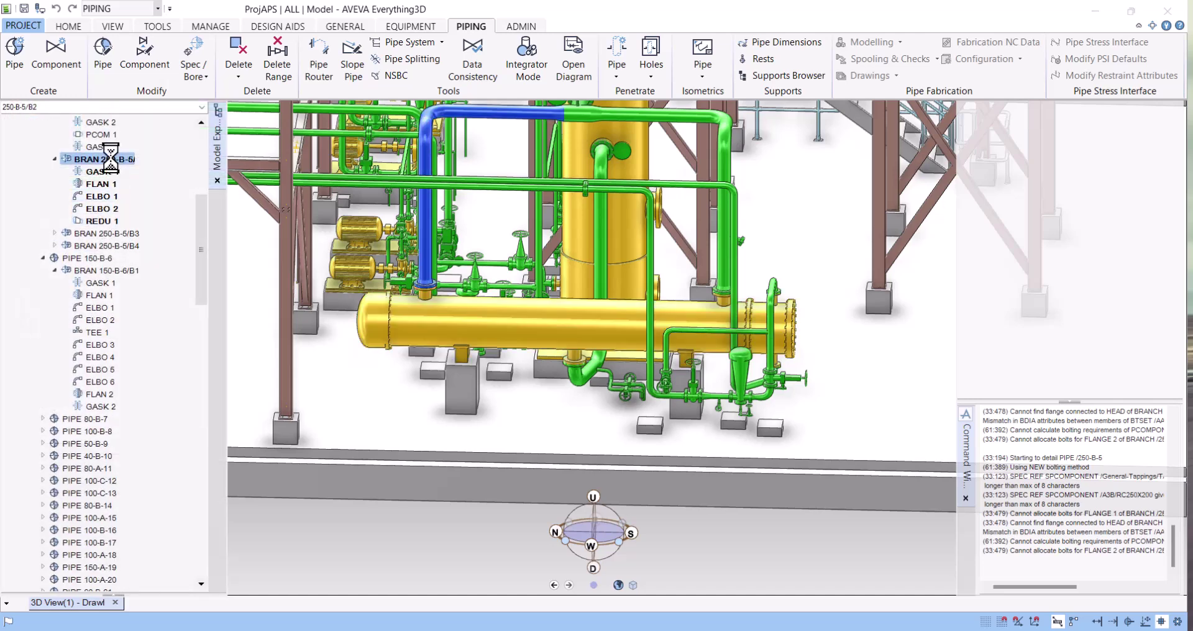
click(1011, 567)
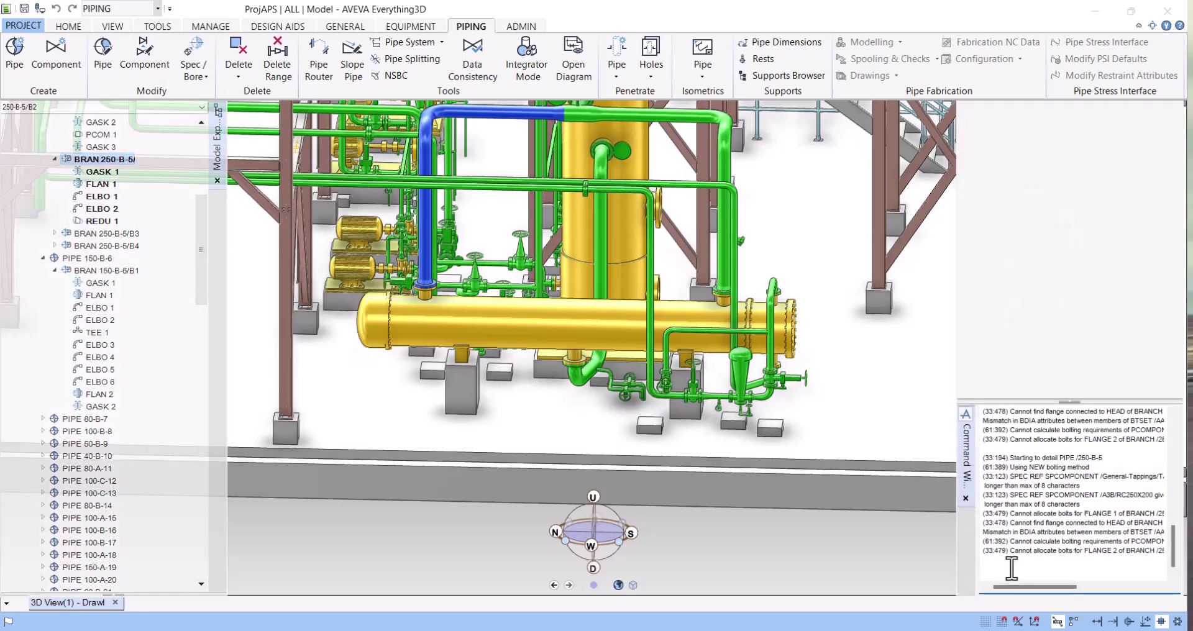
text(Q HREF RE)
key(Return)
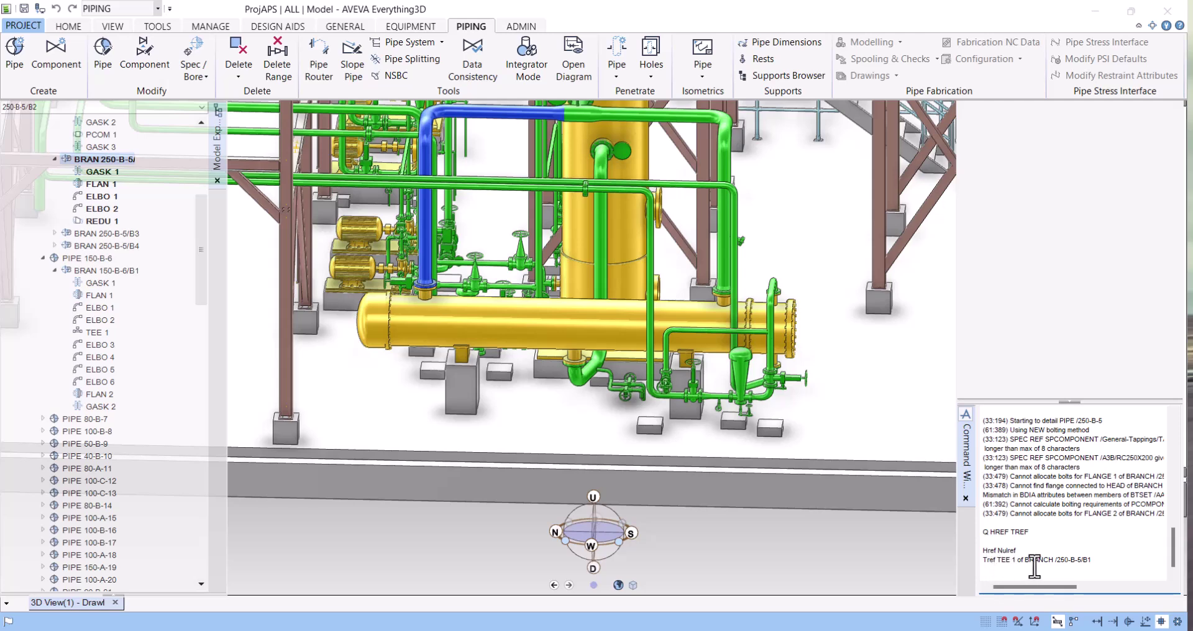
drag(1091, 560, 1044, 559)
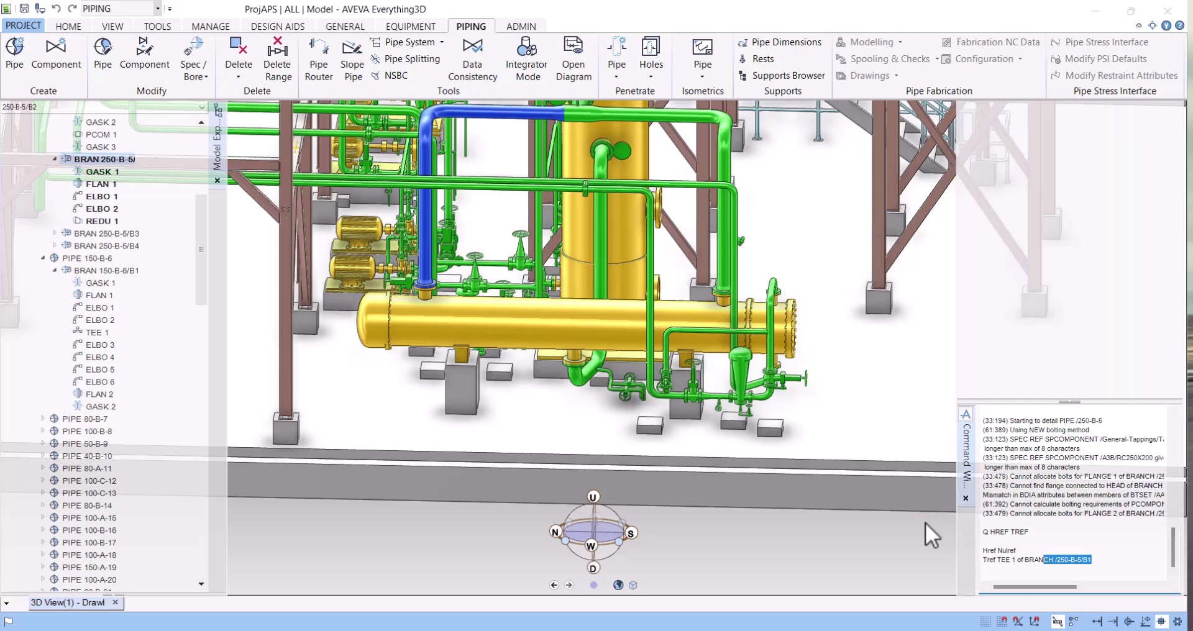
Select branch 250-B-5/B2 and try connecting its head to a picked nozzle with the command CONN BRA PH TO NOZZ ID@.
scroll(446, 316, up, 6)
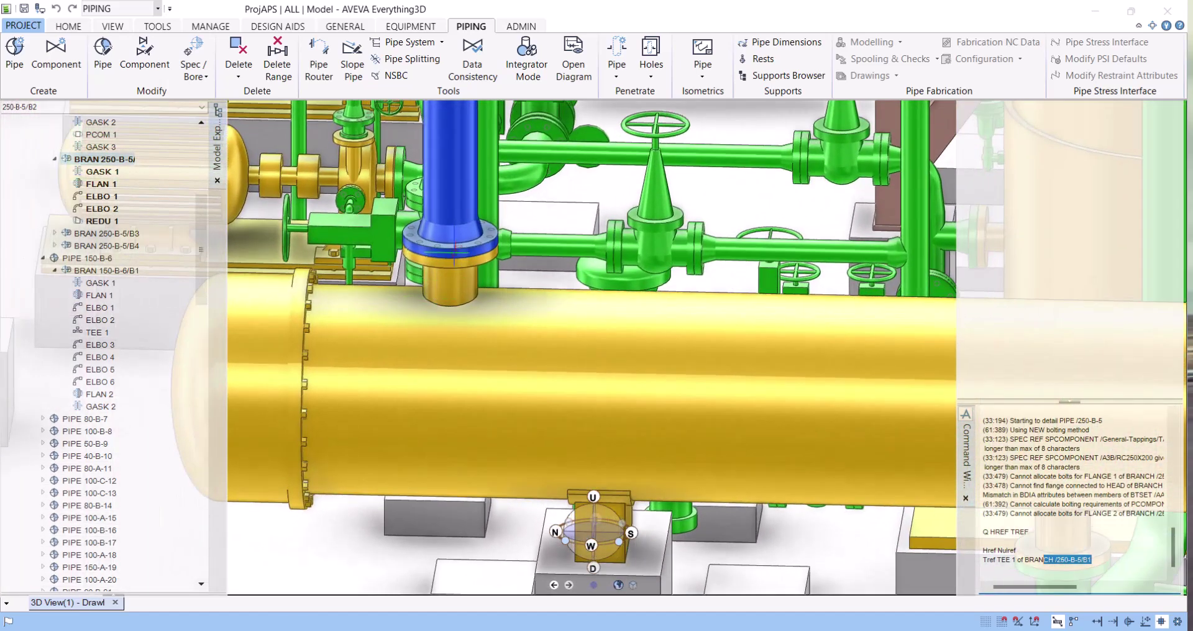
click(452, 245)
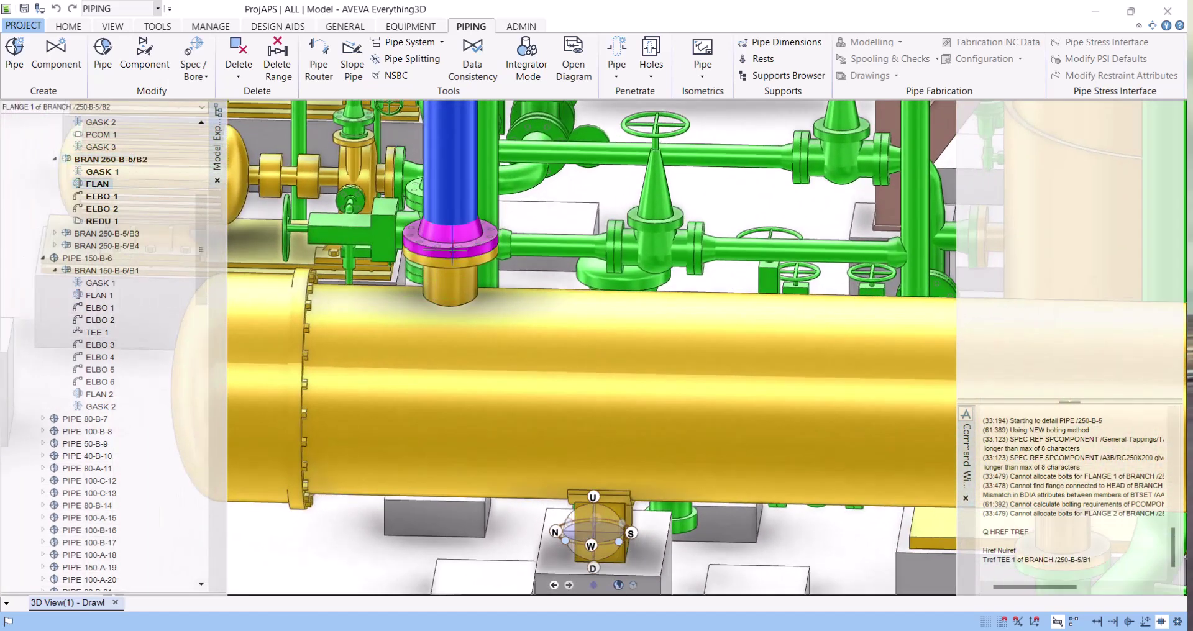
click(126, 158)
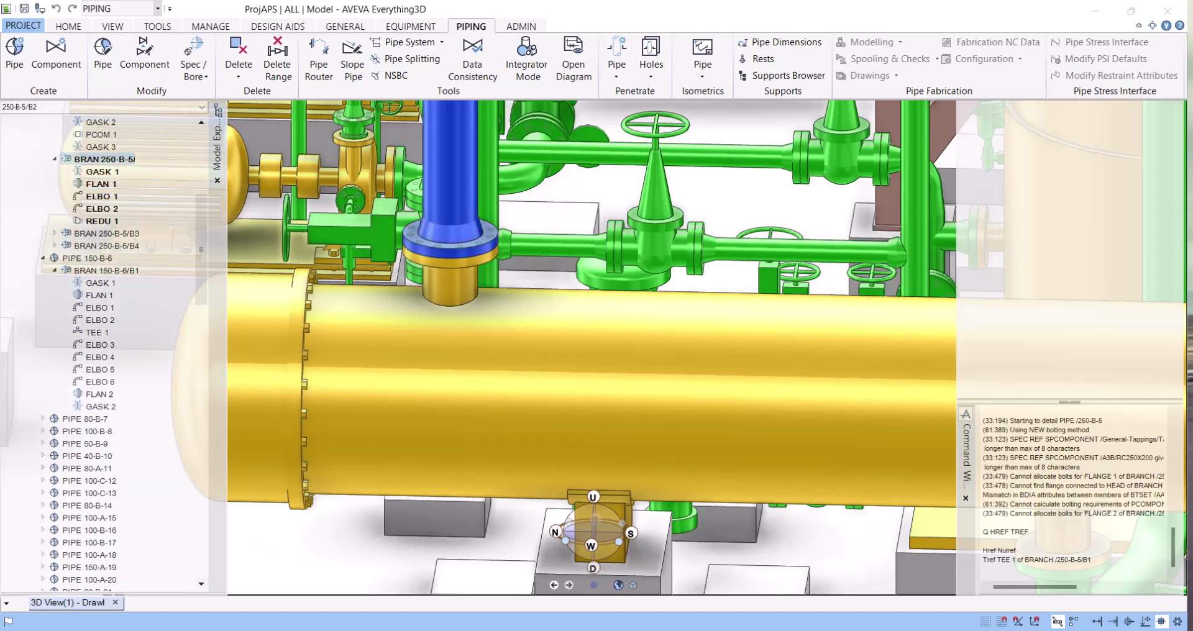
click(1007, 575)
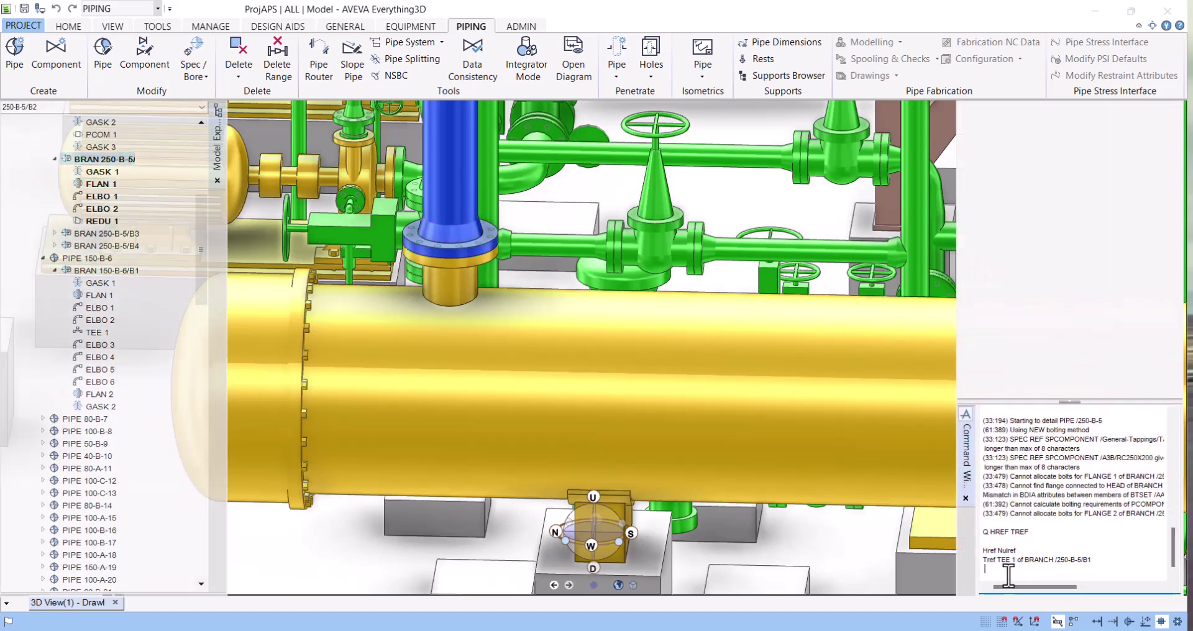
text(co)
text(o NOZZ ID@)
key(Return)
key(Return)
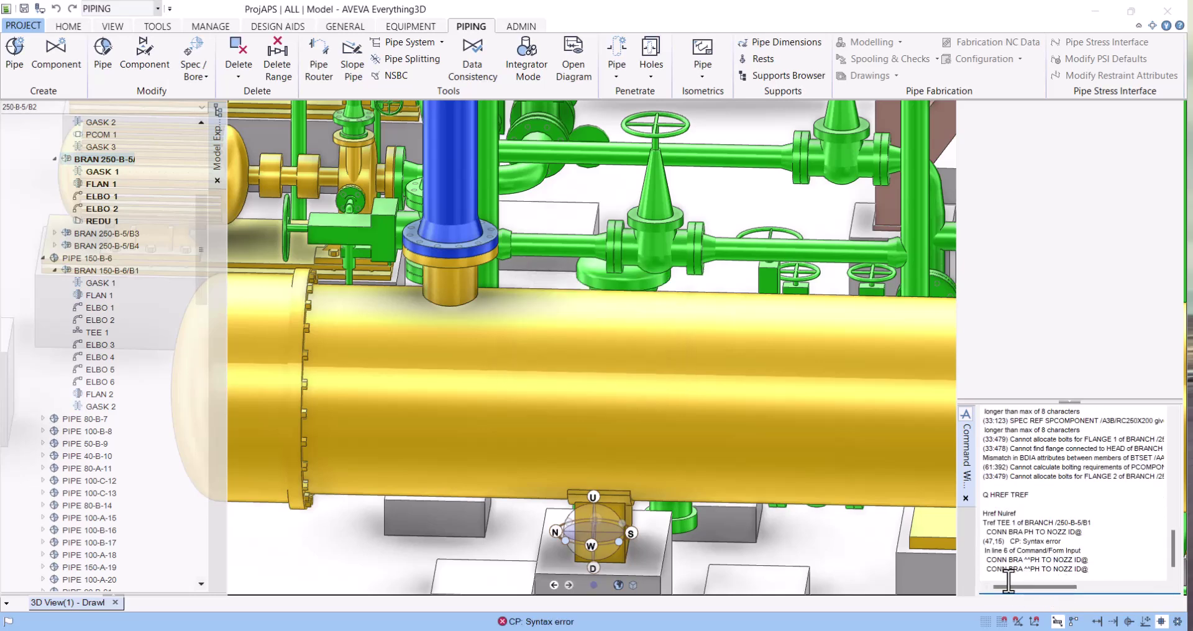
Connect the branch head to nozzle E1301/N3 with the corrected command BRA CONN PH TO NOZZ ID@, and recheck its references with Q HREF TREF.
click(1036, 568)
key(BackSpace)
key(BackSpace)
key(BackSpace)
key(BackSpace)
key(BackSpace)
key(BackSpace)
key(BackSpace)
text(BRA)
key(Return)
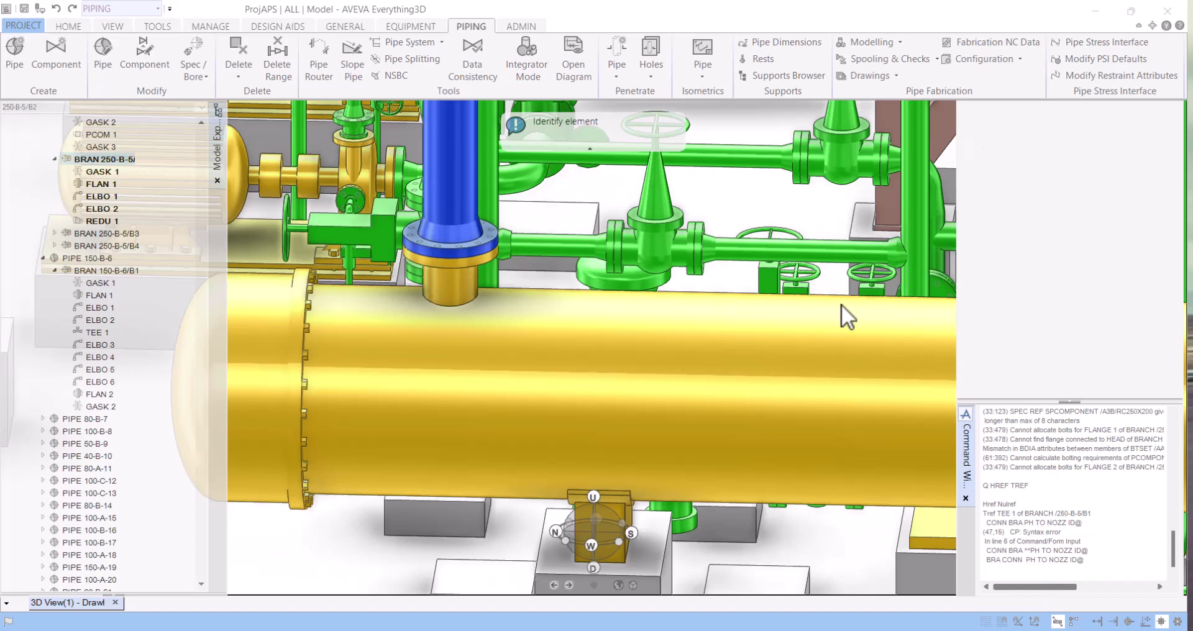
scroll(448, 288, up, 3)
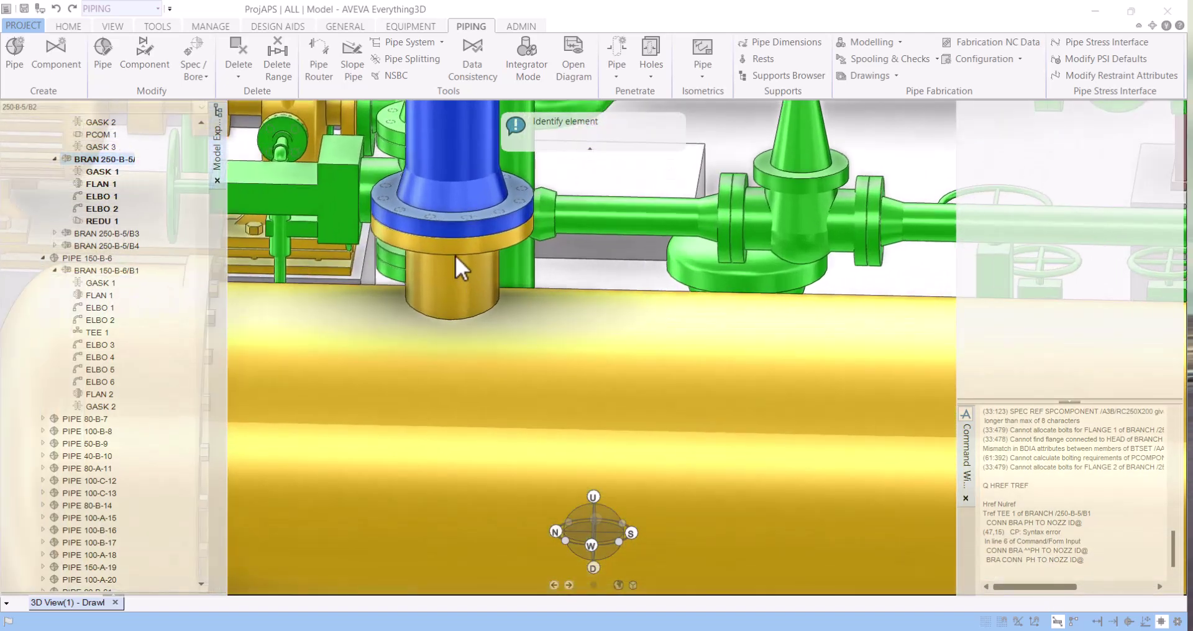
click(455, 254)
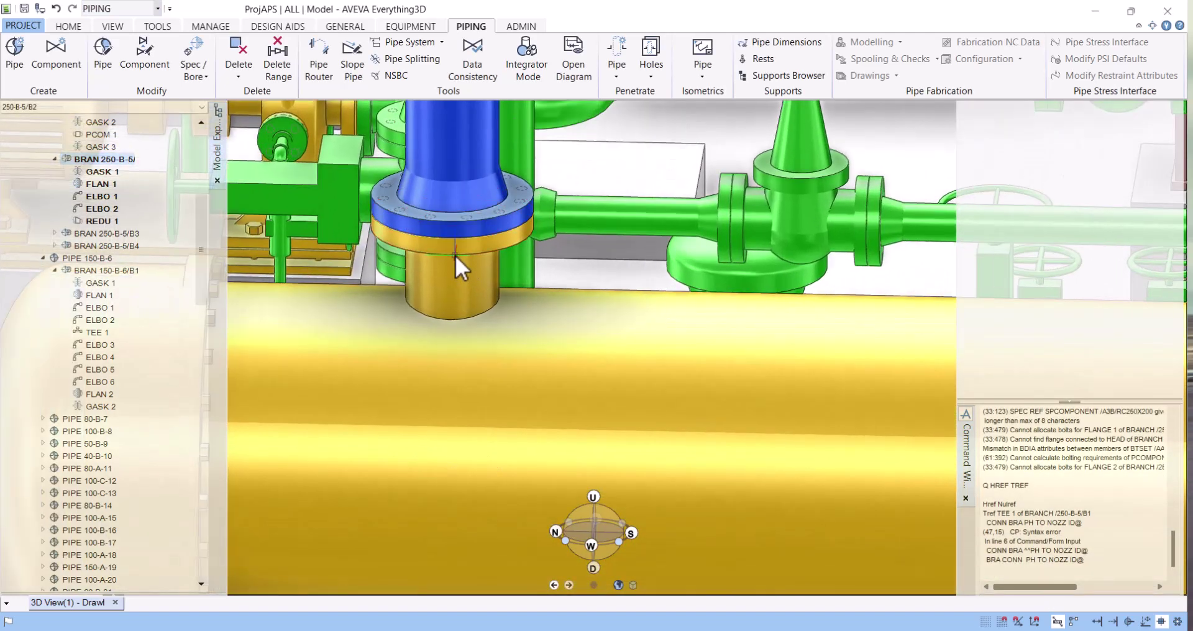
scroll(680, 329, down, 4)
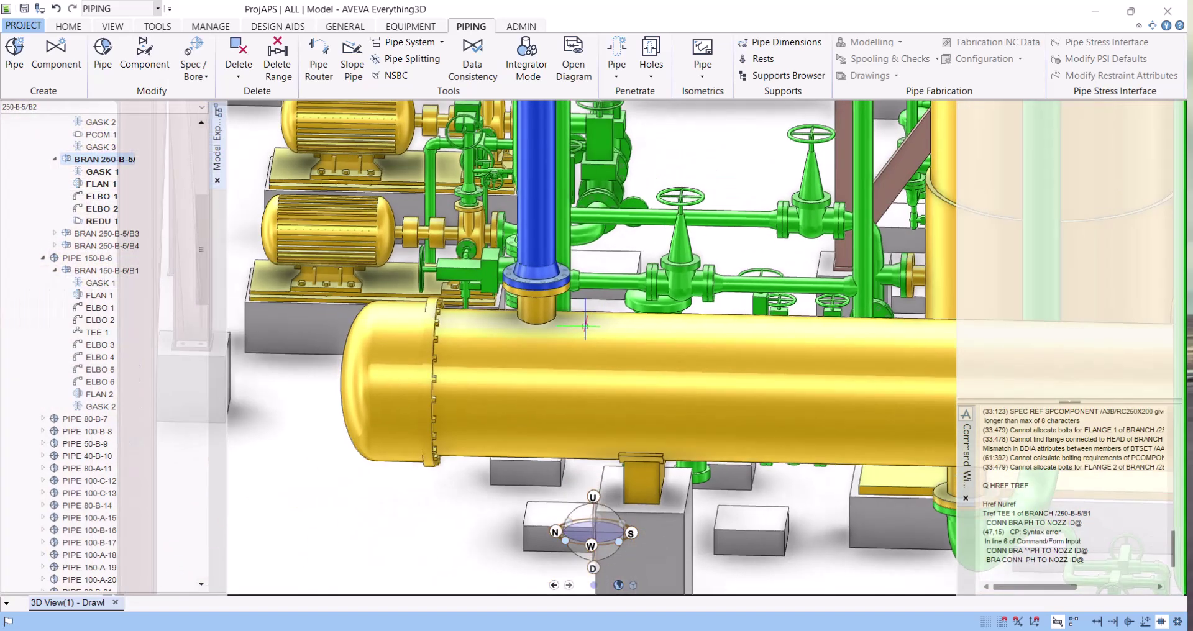
click(1163, 531)
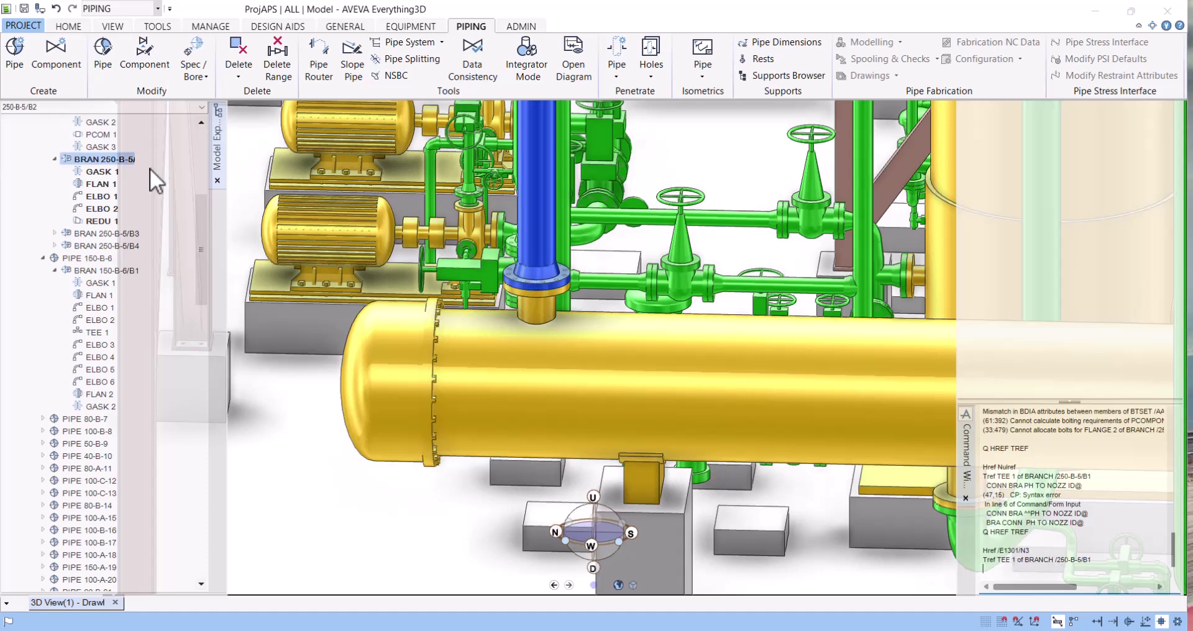
Generate a new preview isometric of the whole pipe 250-B-5.
scroll(126, 215, up, 3)
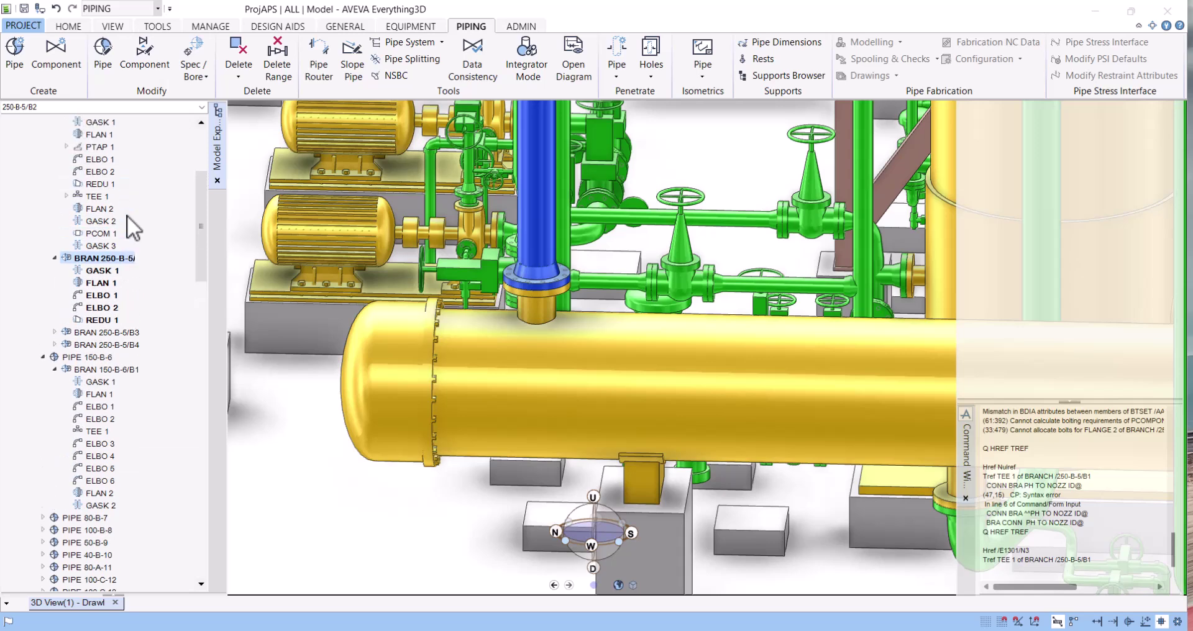
scroll(126, 215, up, 3)
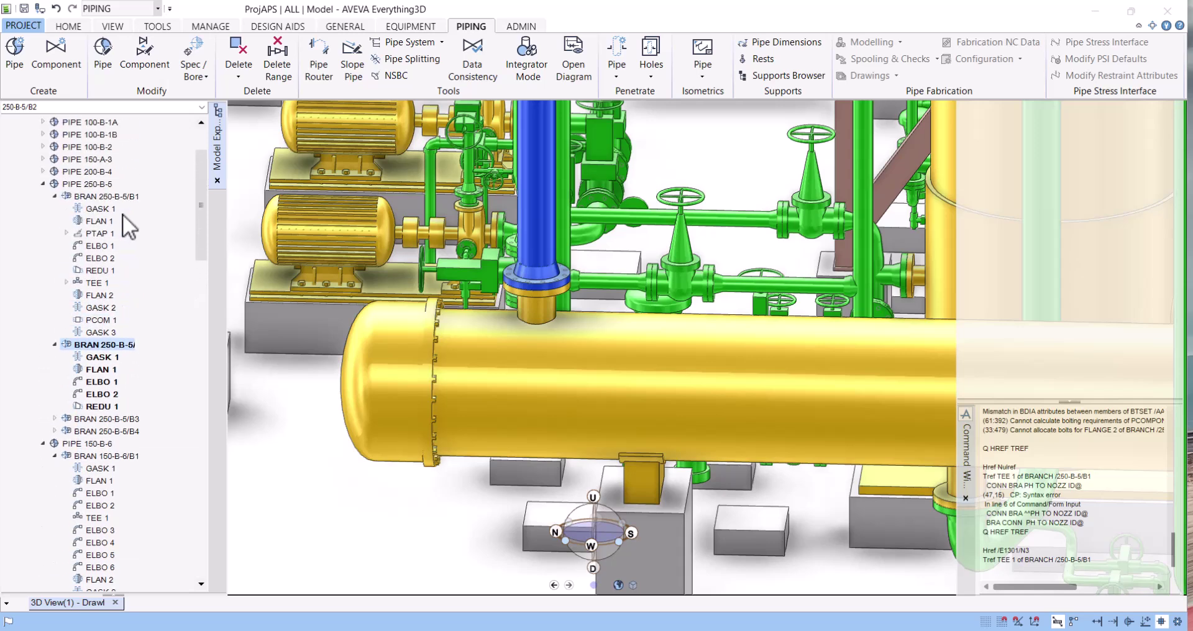
click(125, 197)
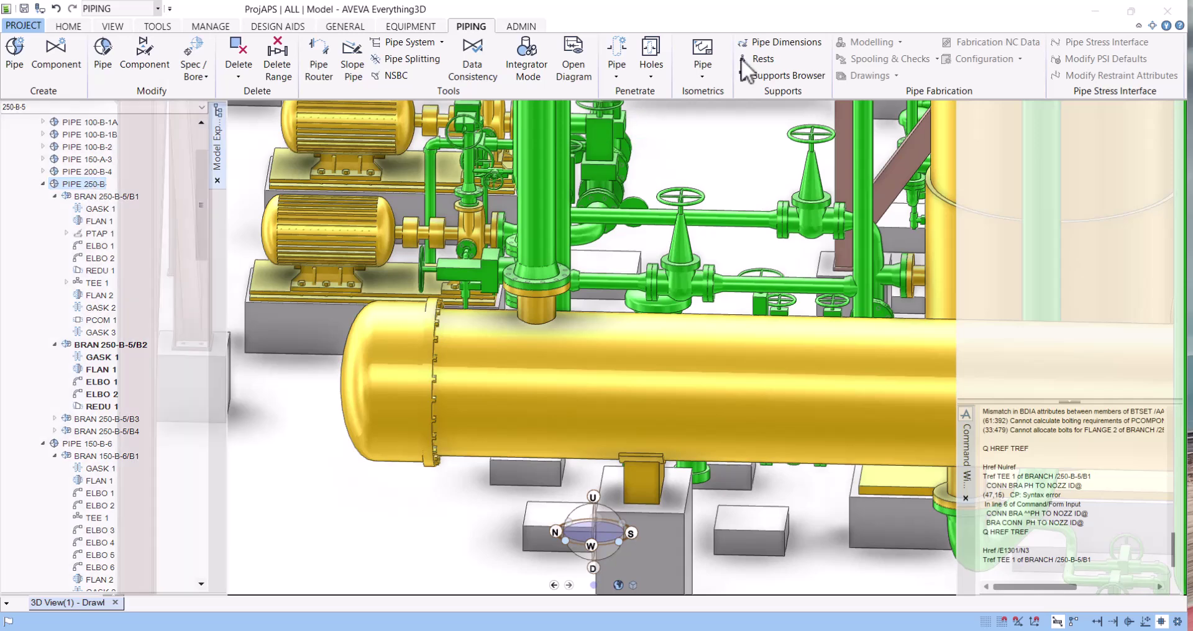
click(692, 52)
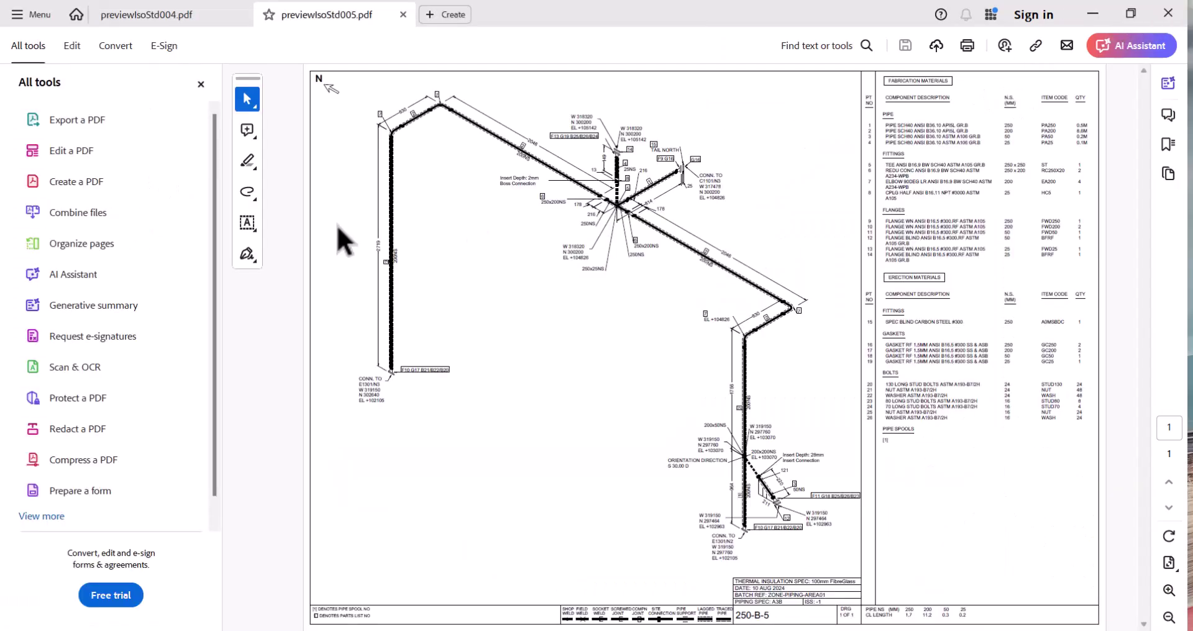
Check the E1301/N3 end connection on the isometric, highlighting its connection label with the coordinates.
click(201, 84)
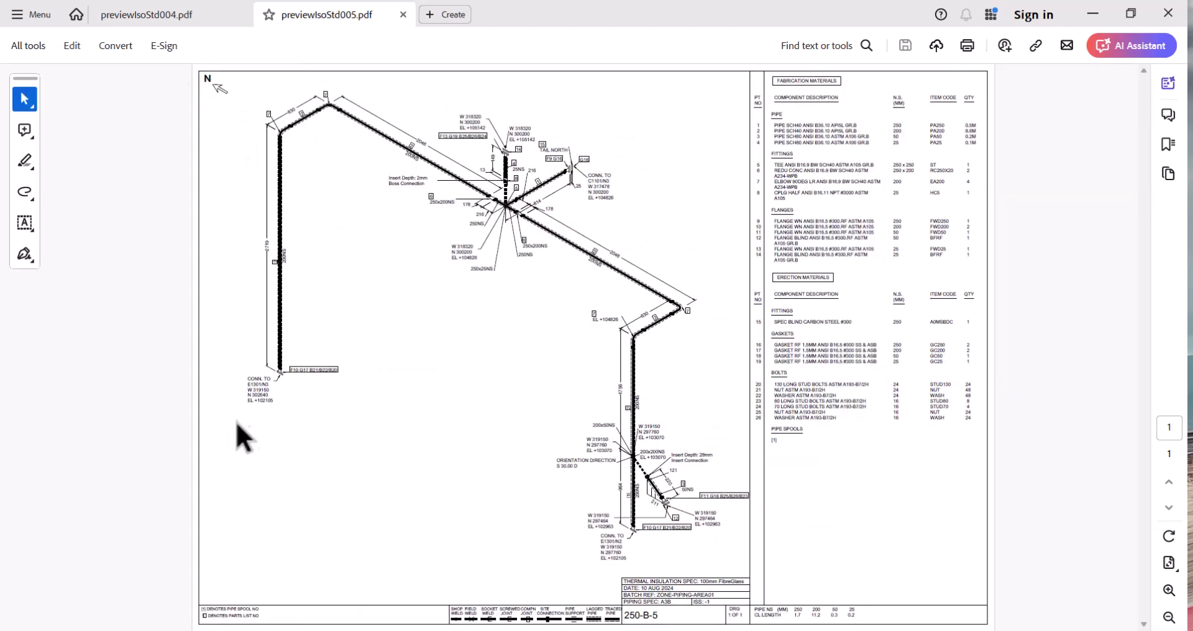
ctrl+scroll(247, 412, up, 2)
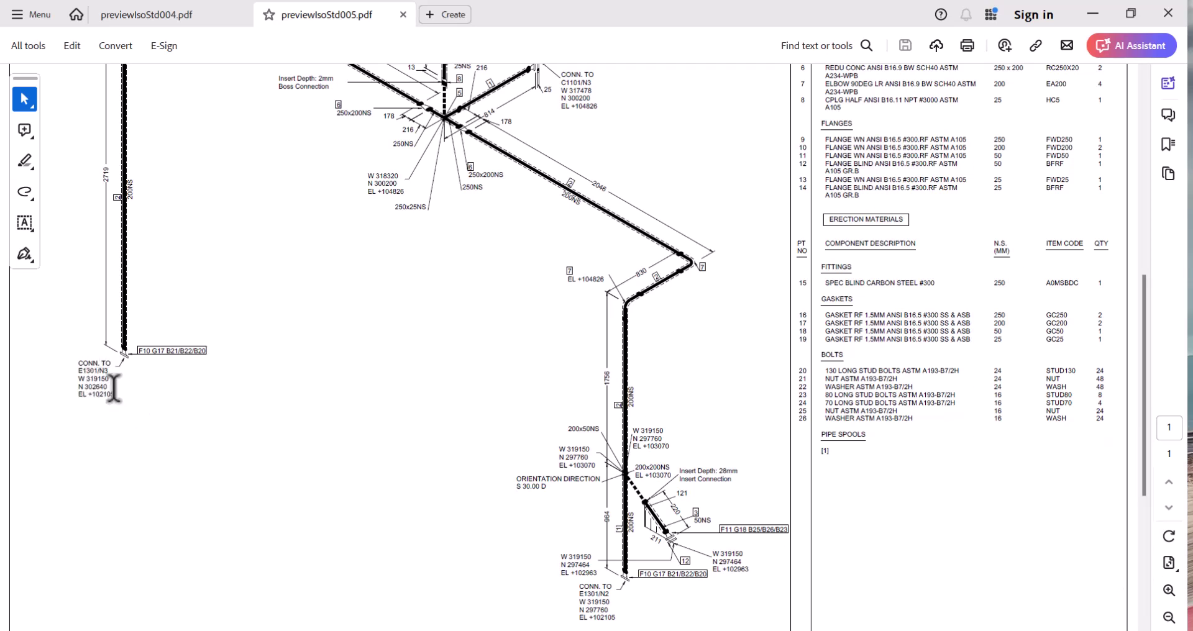
drag(114, 388, 75, 359)
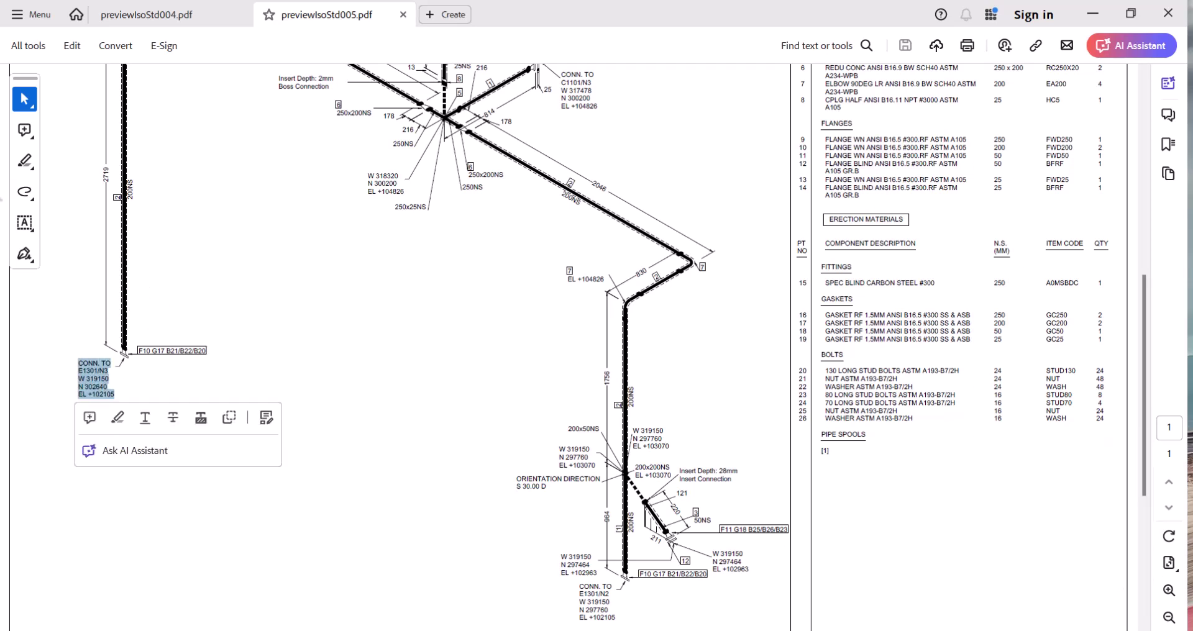
Close all open isometric PDFs and minimize the AVEVA Console to return to the 3D model.
click(1167, 12)
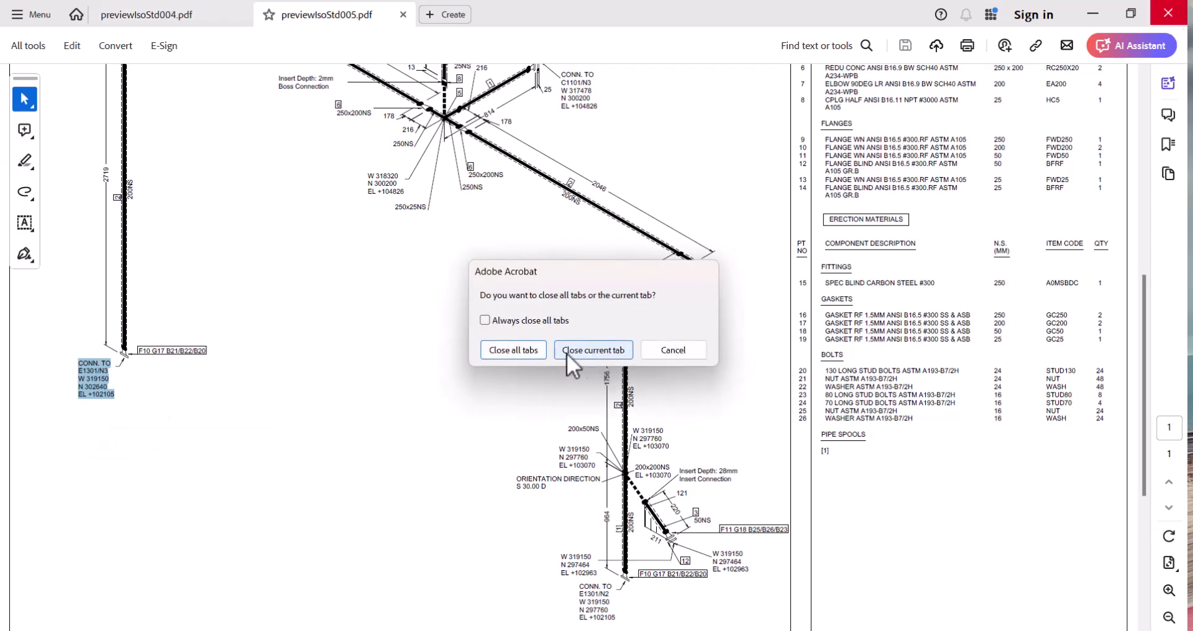
click(522, 349)
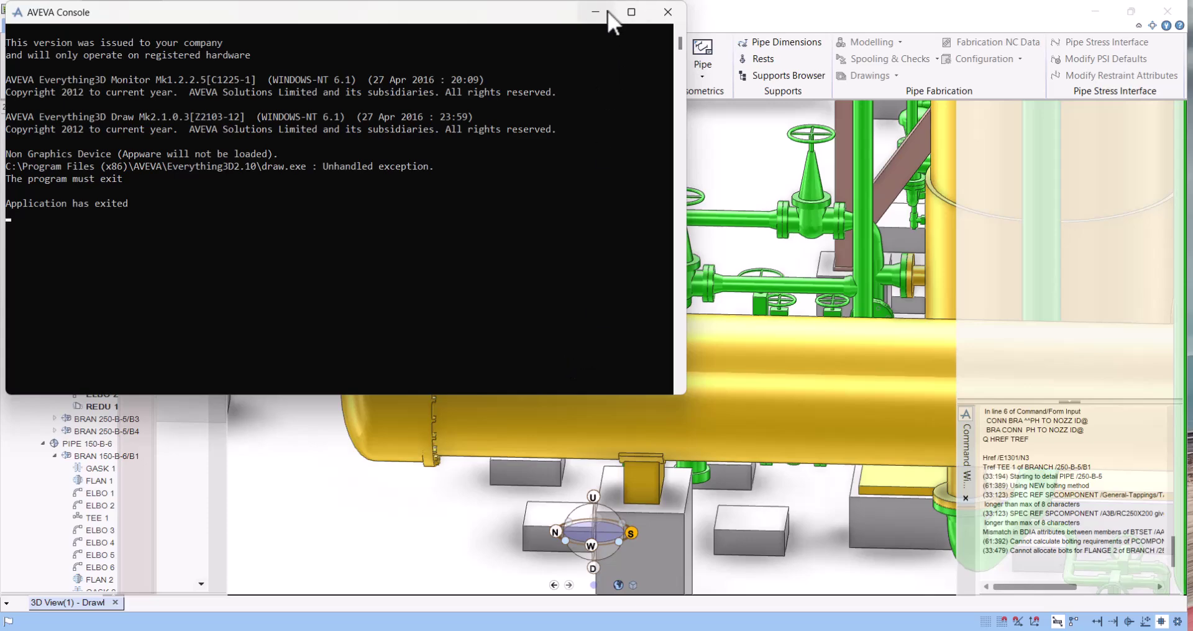
click(595, 12)
Inspect pipe 250-B-5 above equipment E1301 in the 3D model and select elbow 2 of branch 250-B-5/B2.
scroll(308, 277, down, 5)
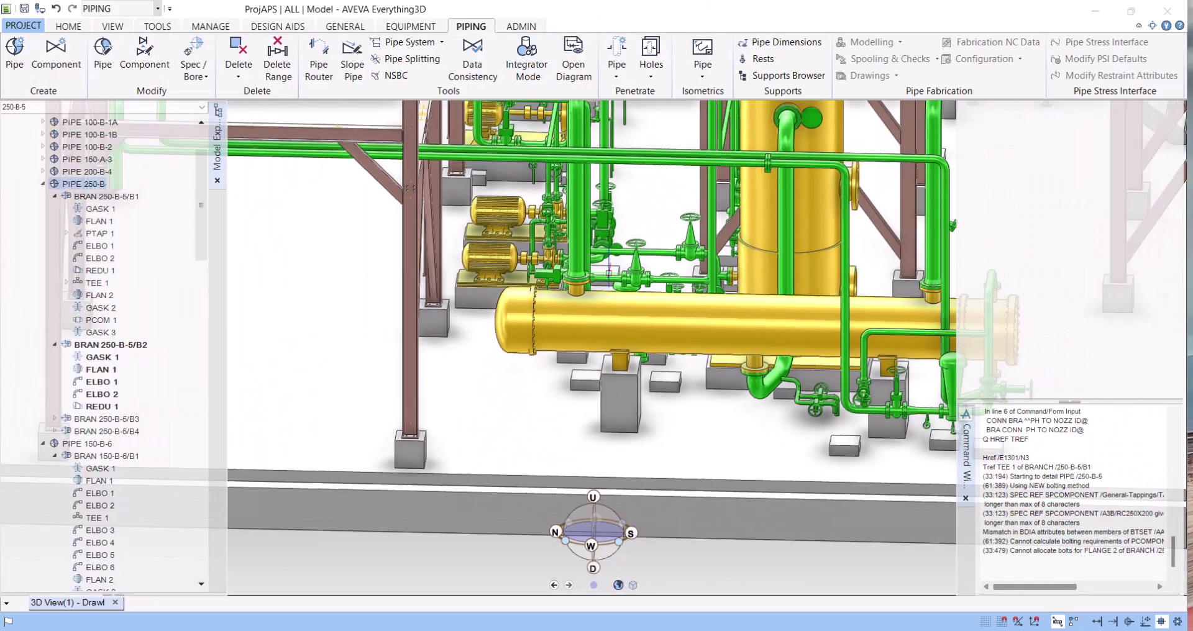
middle_drag(608, 269, 567, 261)
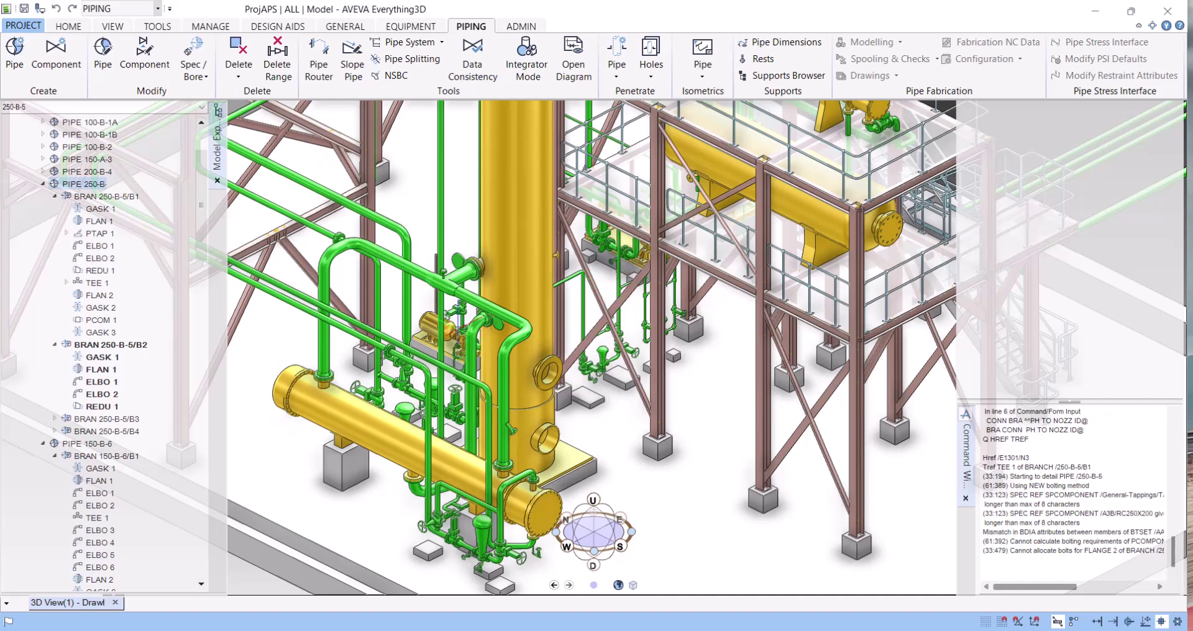
scroll(468, 309, up, 2)
scroll(469, 309, up, 1)
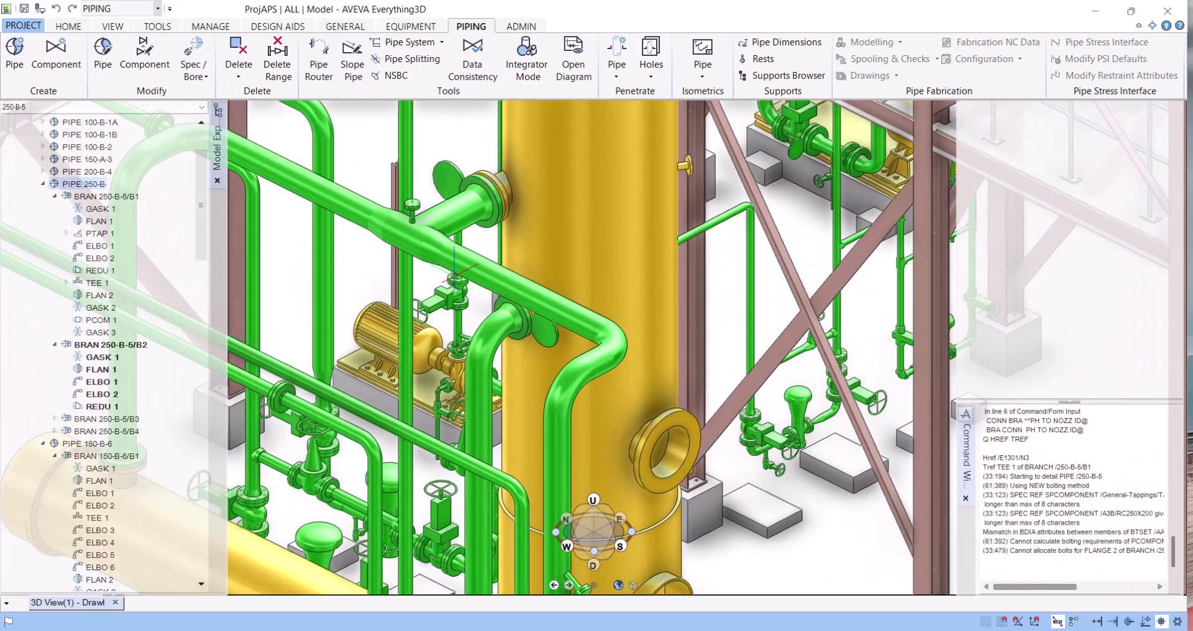
scroll(472, 280, down, 3)
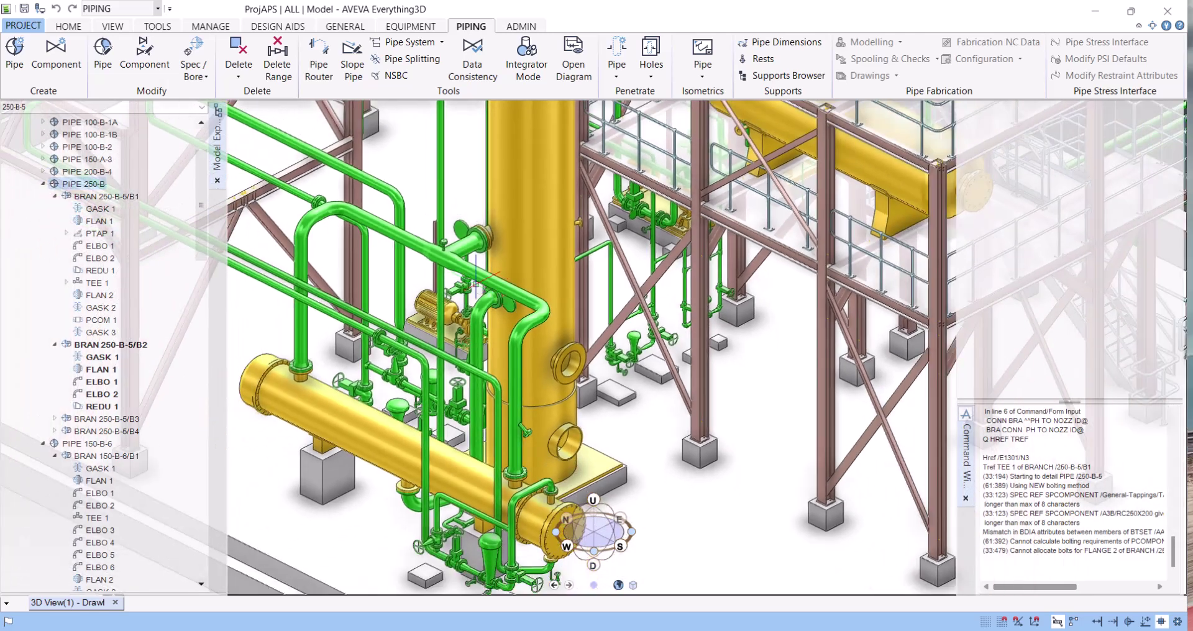
click(343, 210)
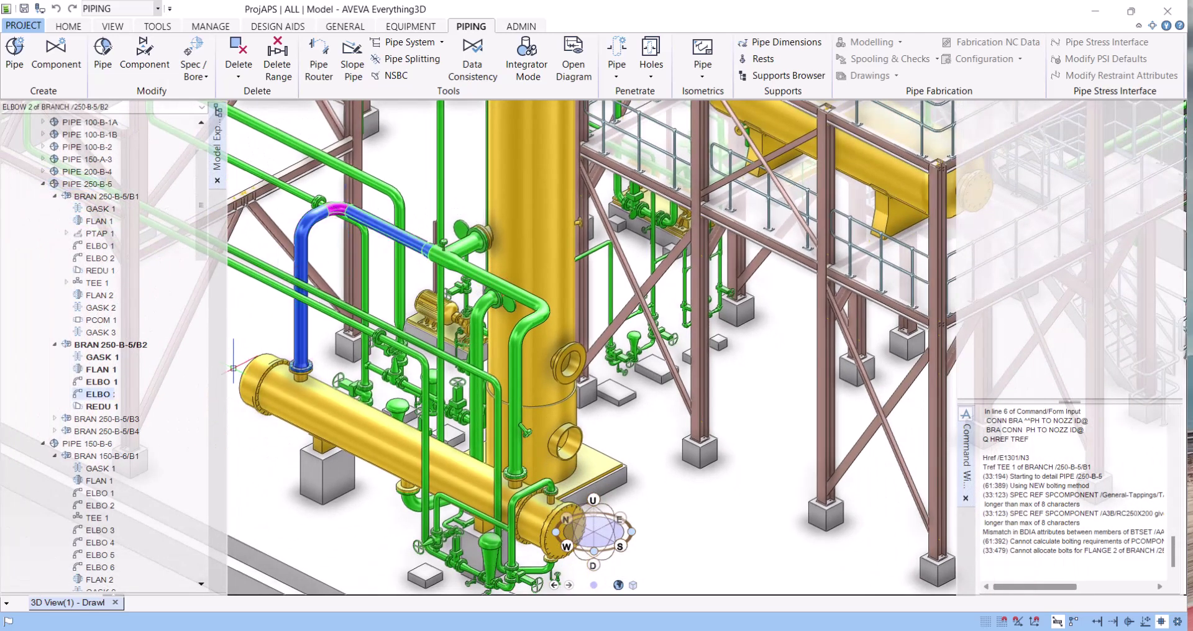